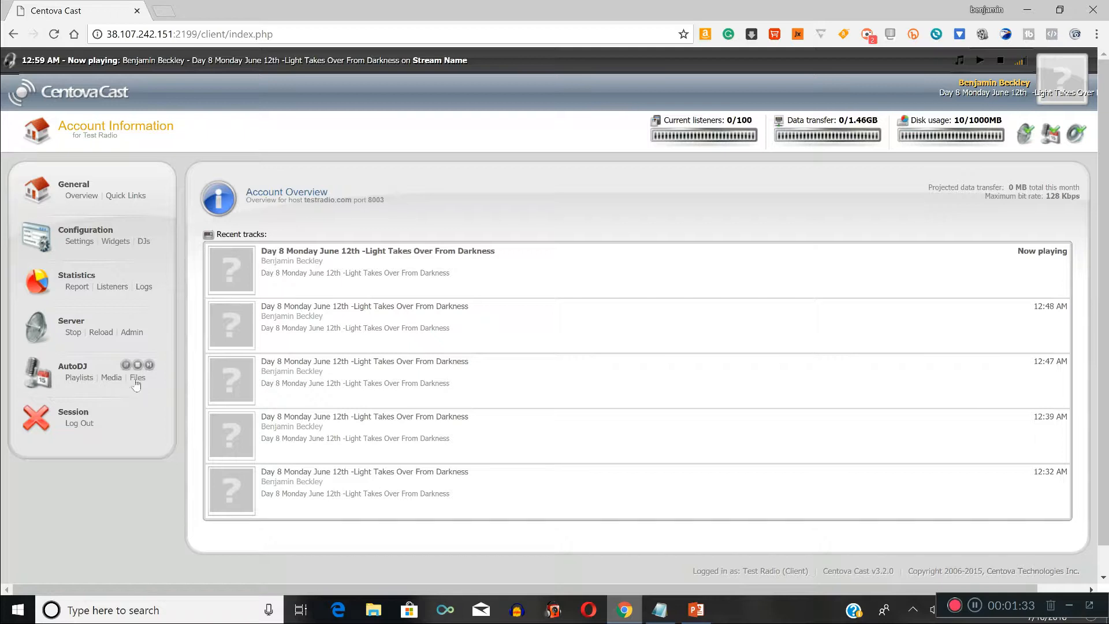
# - Delete the Weekly Top 10 Countdown, Station identification and Standard Rotation playlists from the AutoDJ playlists
pyautogui.click(79, 378)
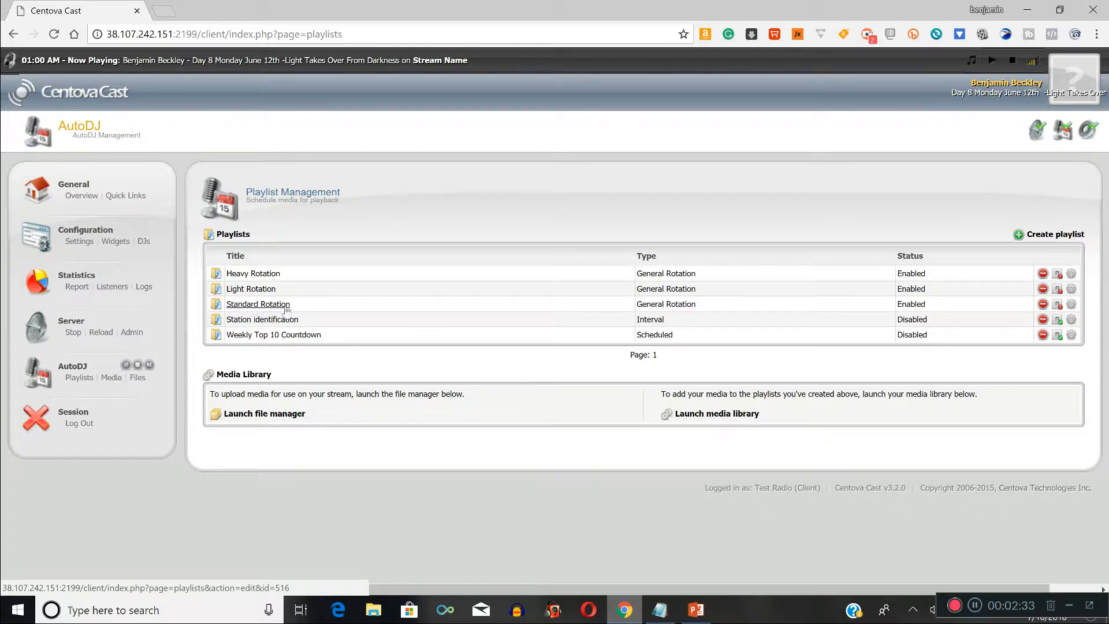
pyautogui.click(1044, 335)
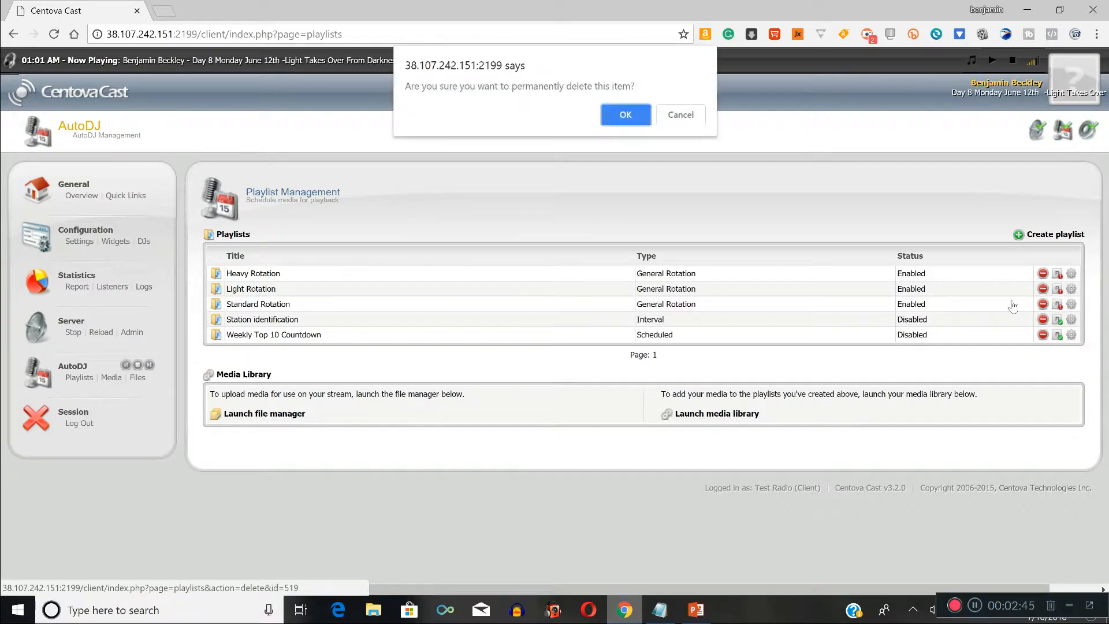
pyautogui.click(633, 111)
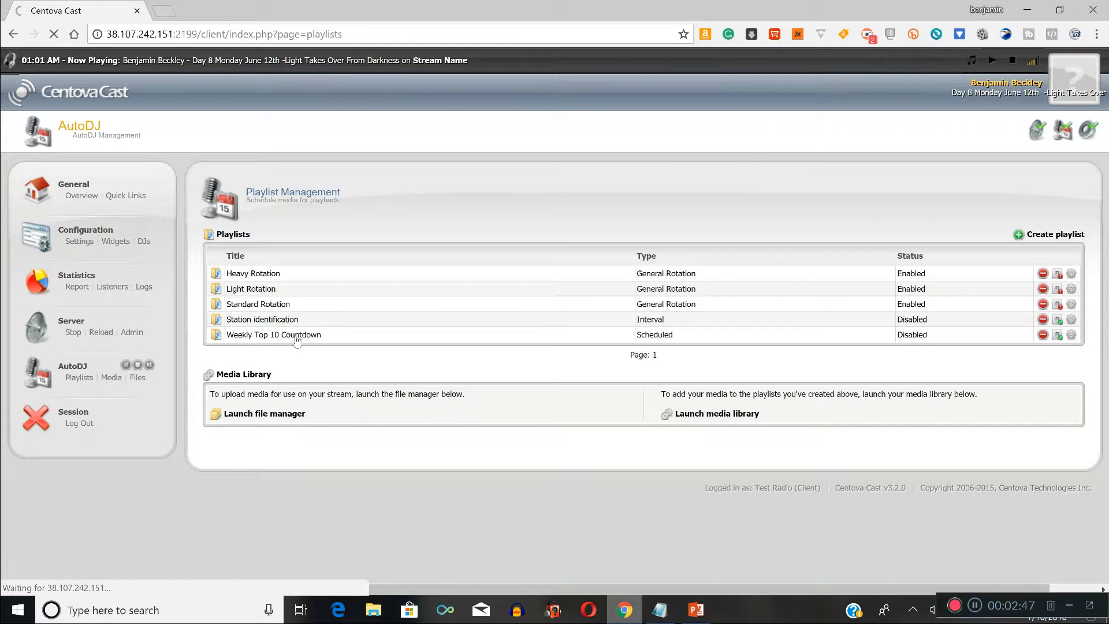
pyautogui.click(1043, 320)
pyautogui.click(617, 121)
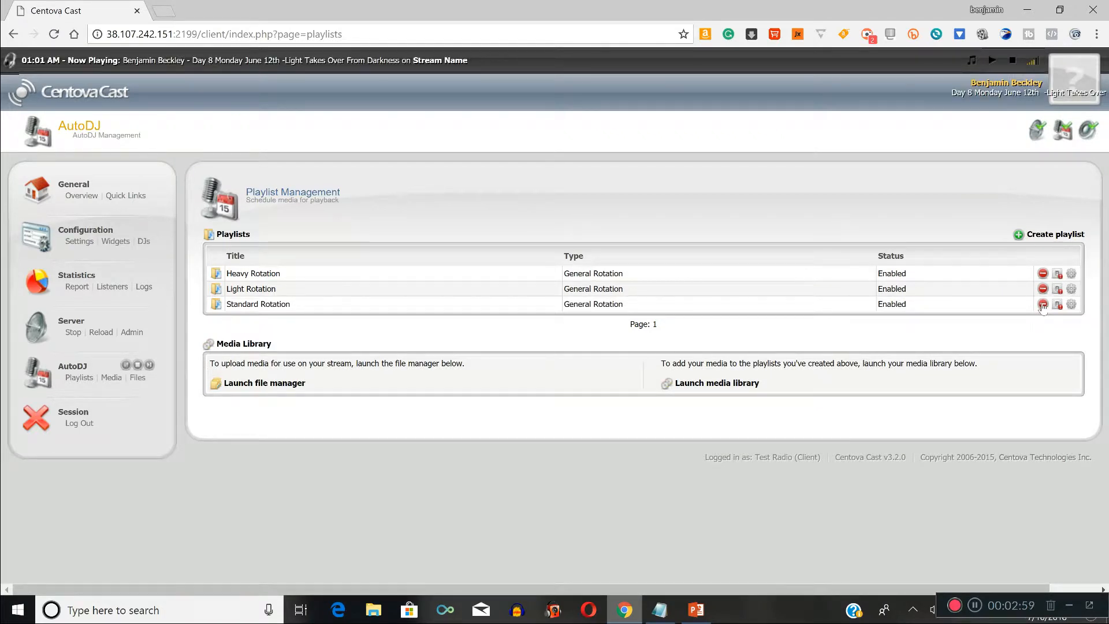
pyautogui.click(1043, 304)
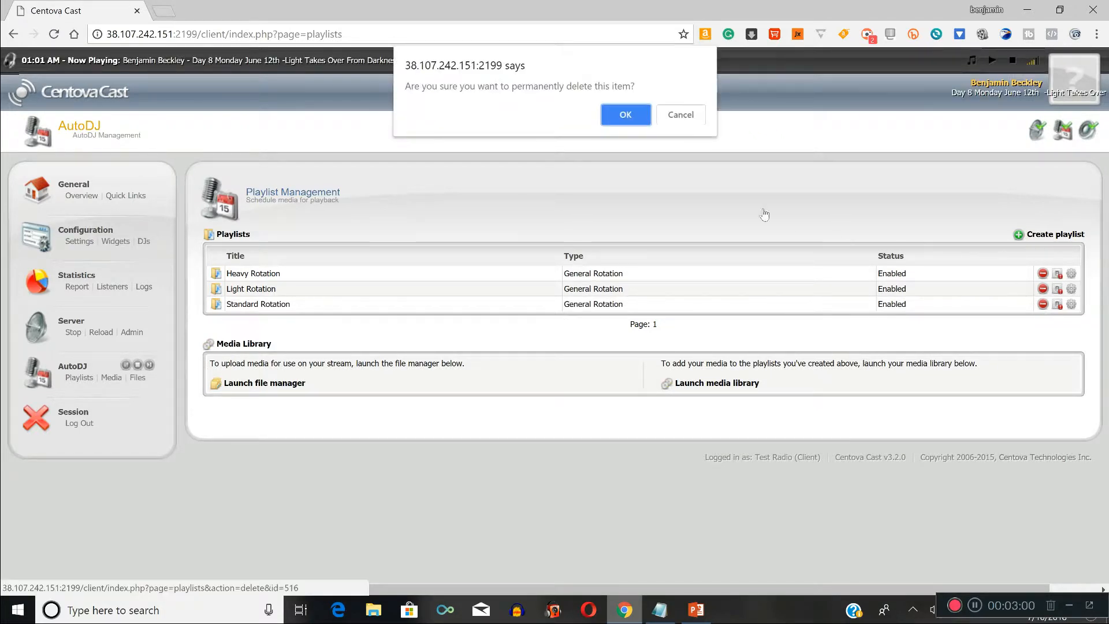
pyautogui.click(628, 115)
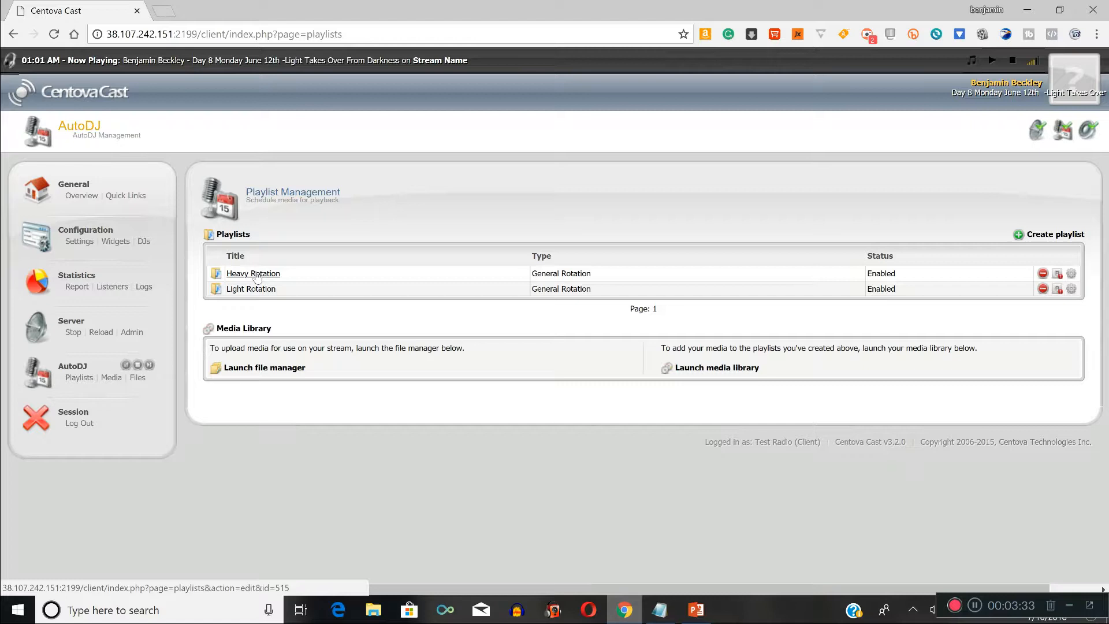
# - Open the Heavy Rotation playlist's settings and change its title to Continuous Play
pyautogui.click(257, 274)
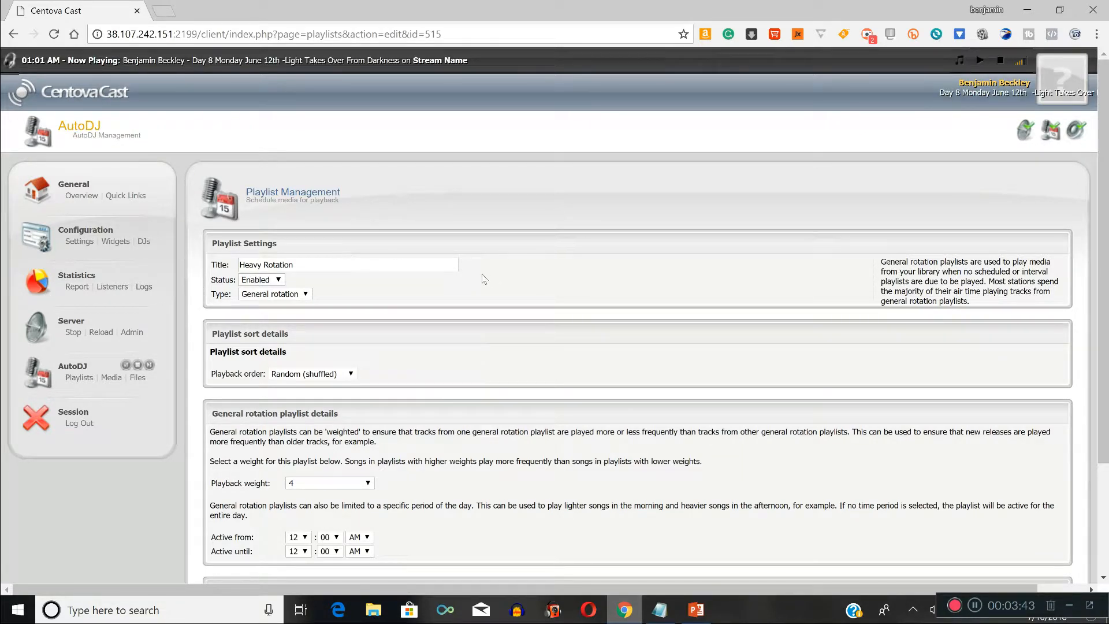
pyautogui.scroll(-2, 490, 280)
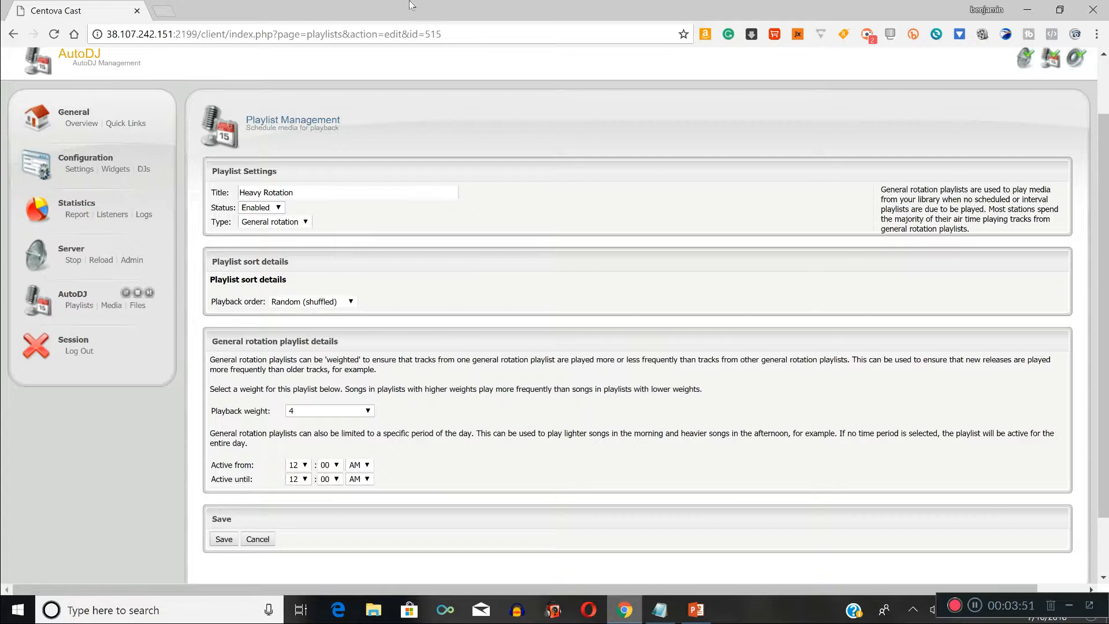
pyautogui.moveTo(311, 193); pyautogui.dragTo(217, 203)
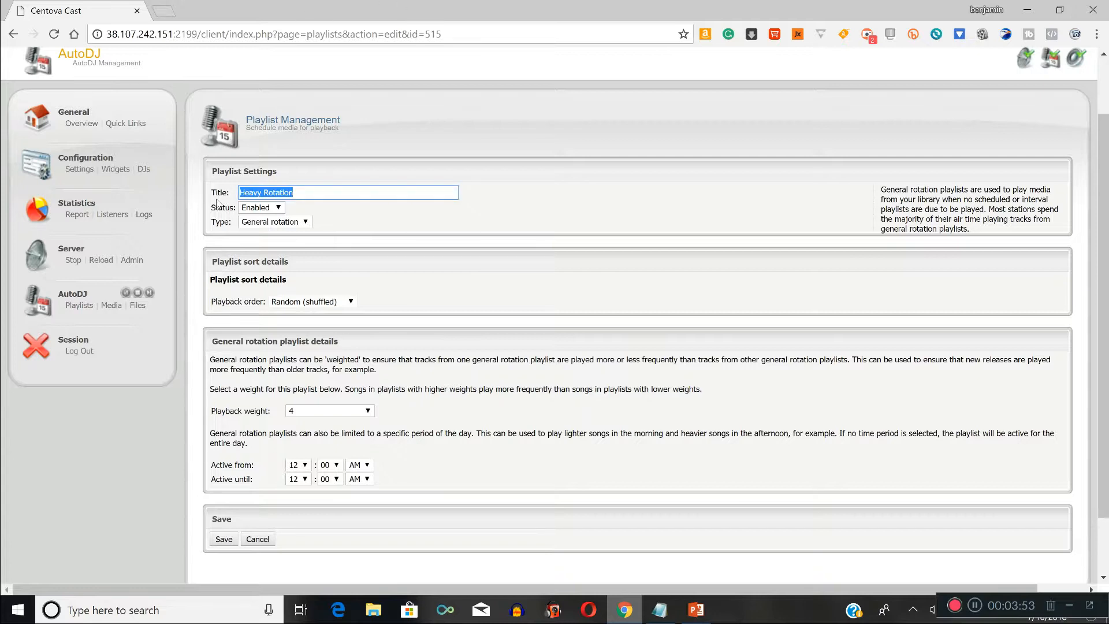
pyautogui.write('Contious')
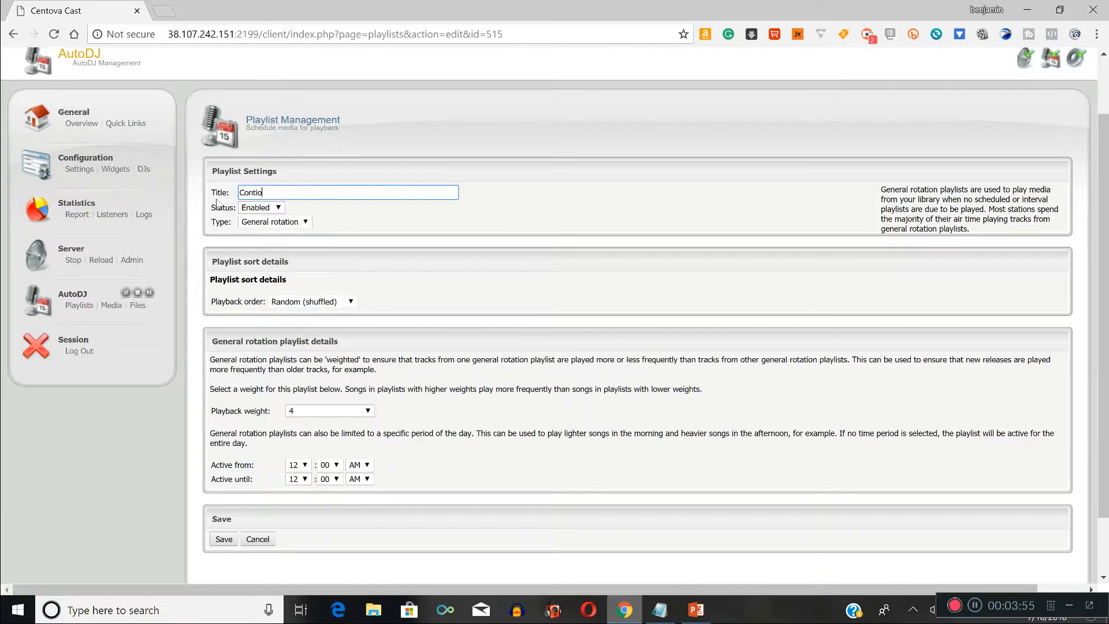
pyautogui.press('BackSpace')
pyautogui.write('nuous Play')
# - Choose Enabled as the playlist's status and General rotation as its type
pyautogui.click(273, 211)
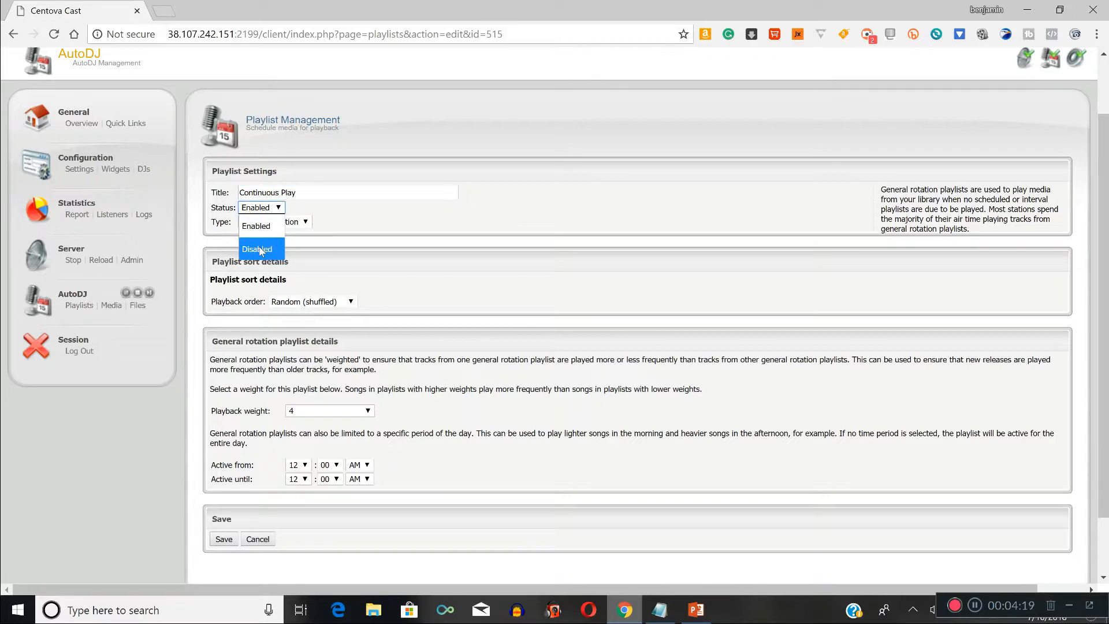
pyautogui.click(263, 227)
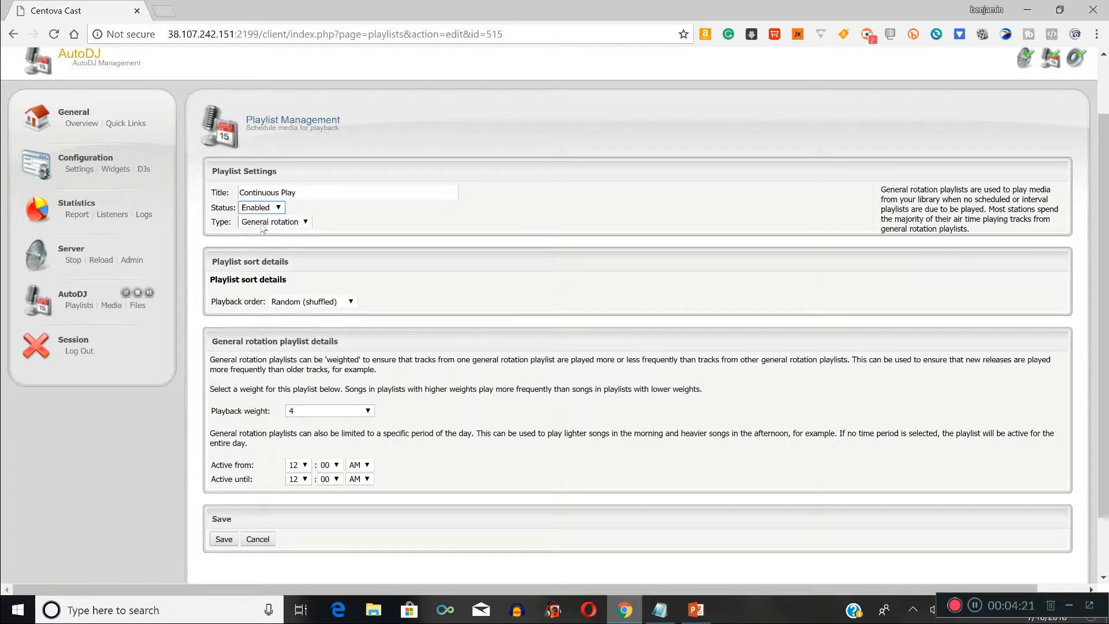
pyautogui.click(262, 224)
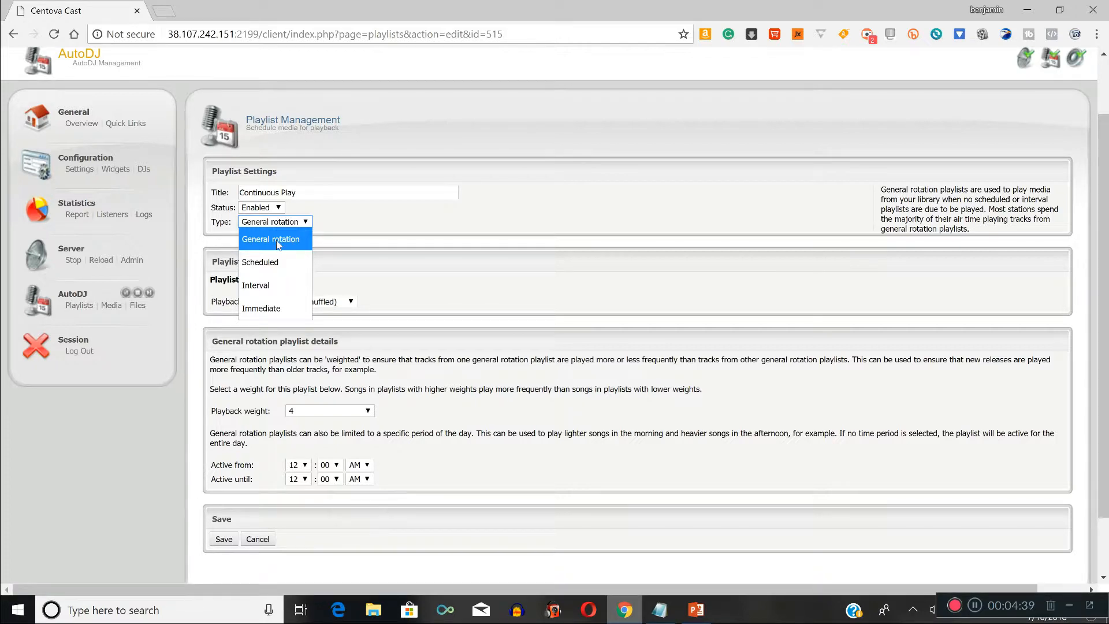
pyautogui.click(278, 244)
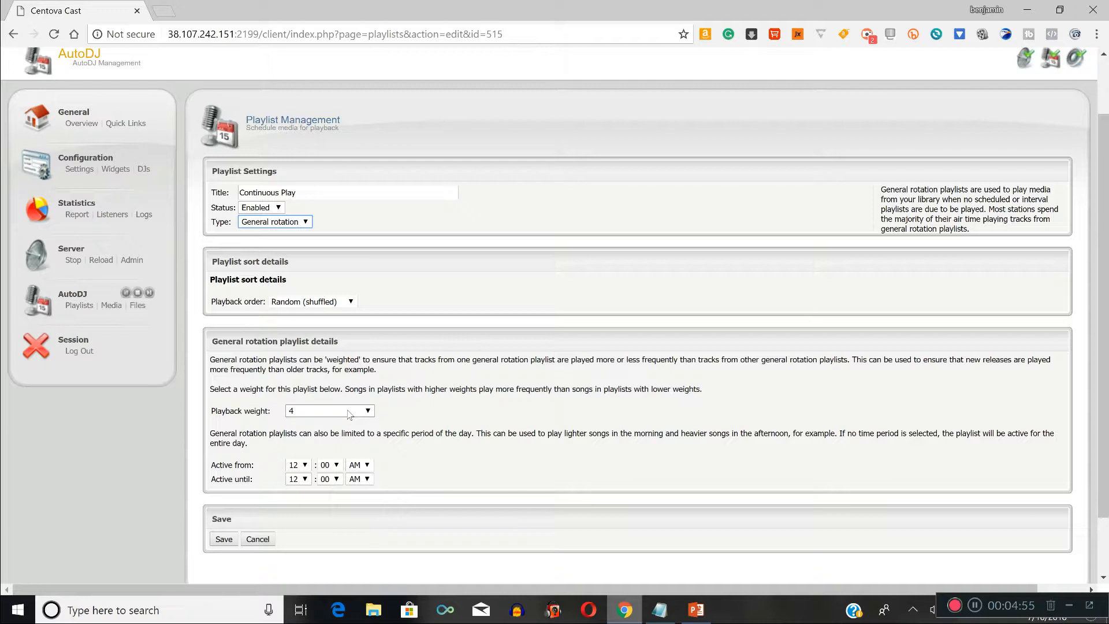
# - Set the playlist's active period to start at 01:00 AM and end at 06:00 AM
pyautogui.click(308, 469)
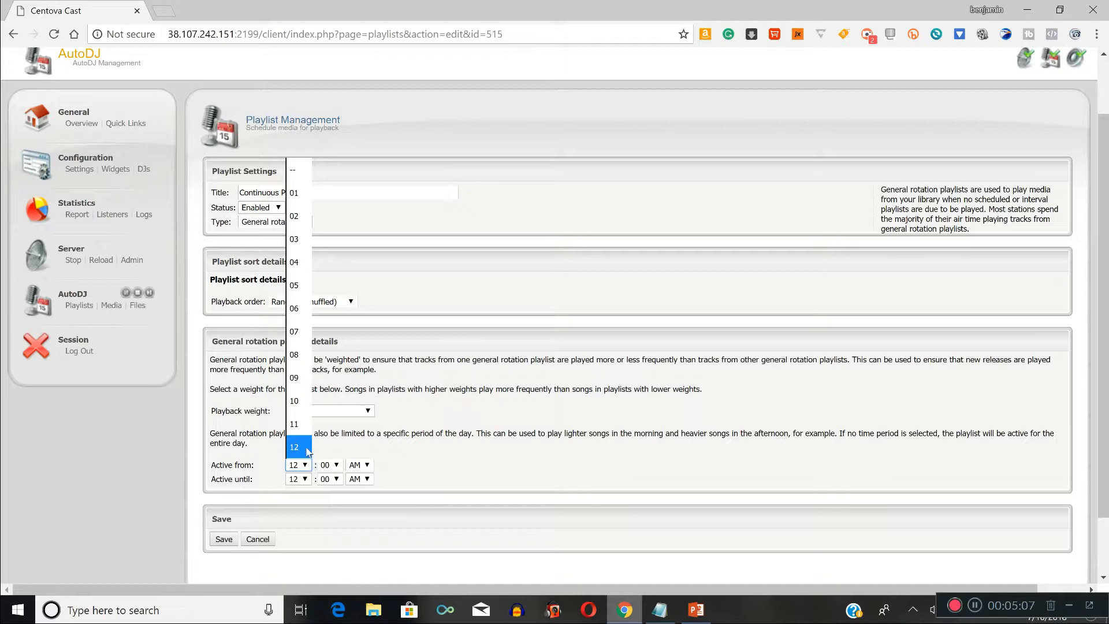
pyautogui.click(294, 193)
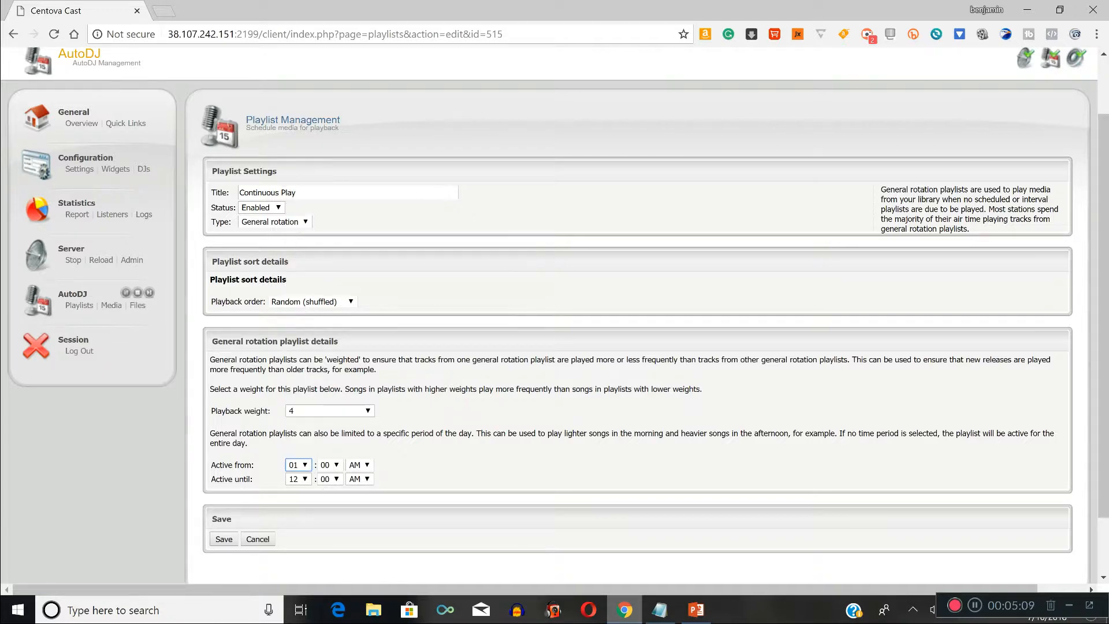
pyautogui.click(307, 479)
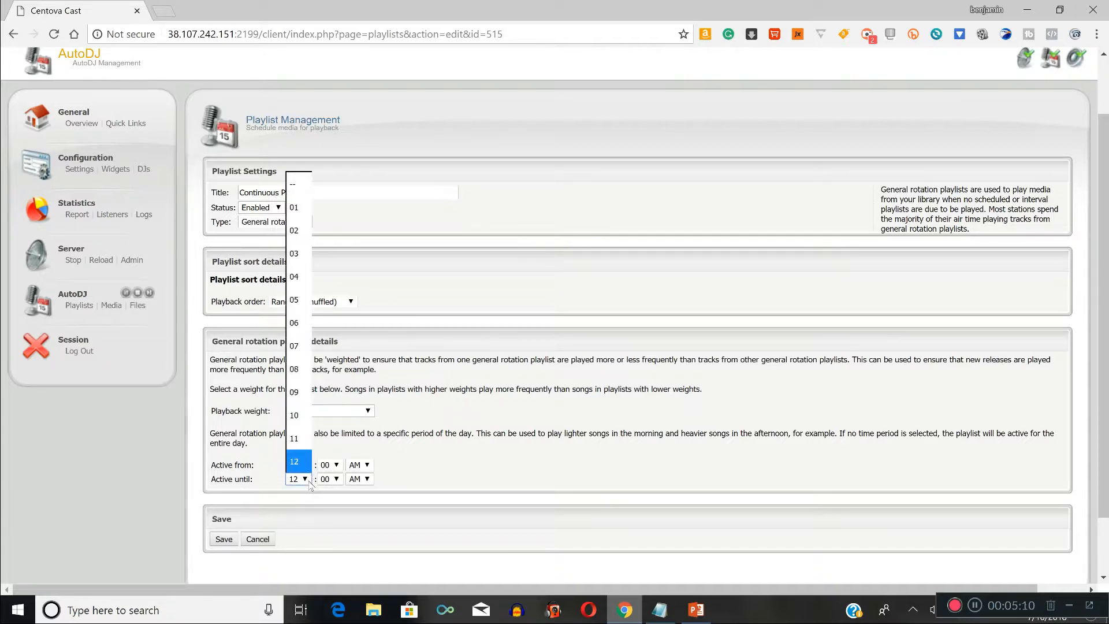
pyautogui.click(297, 324)
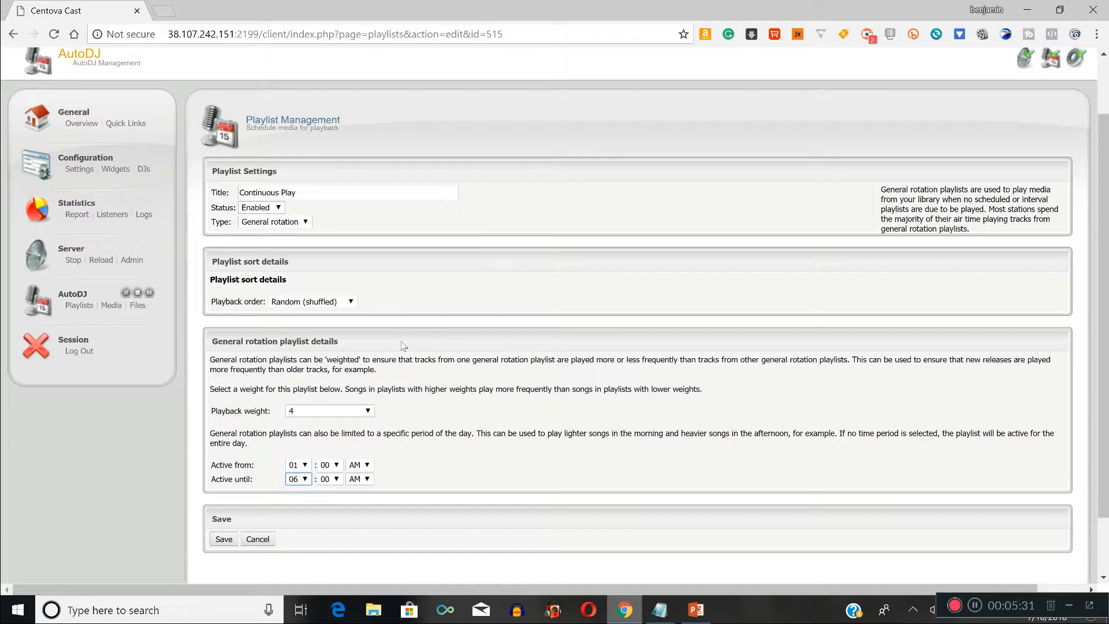
# - Clear the hours of both the active-from and active-until times by choosing the blank "--" option
pyautogui.click(305, 466)
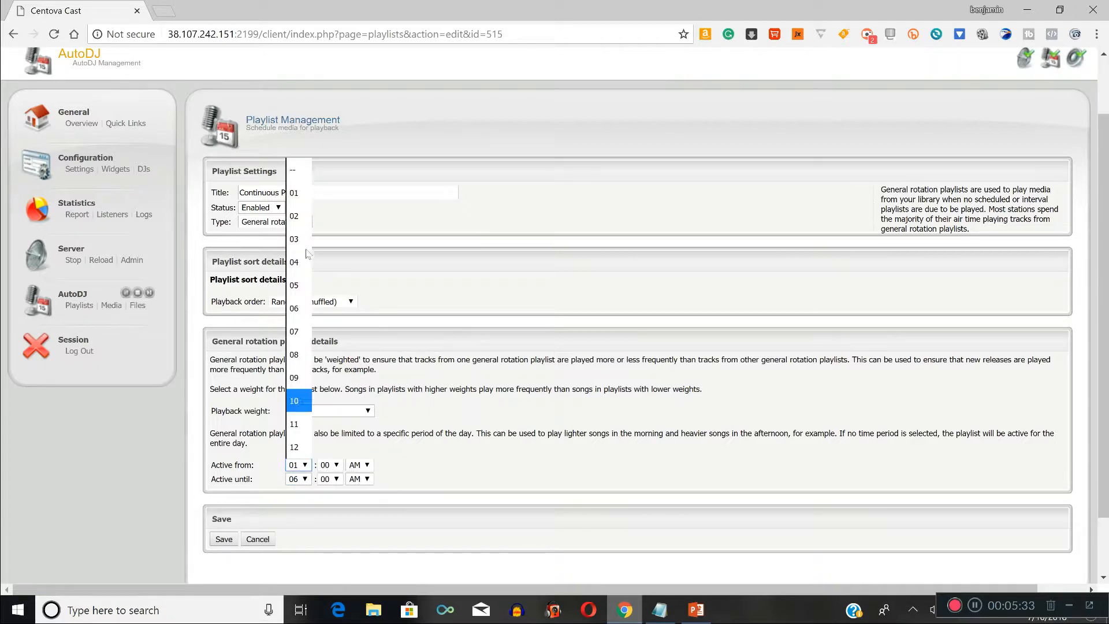
pyautogui.click(303, 174)
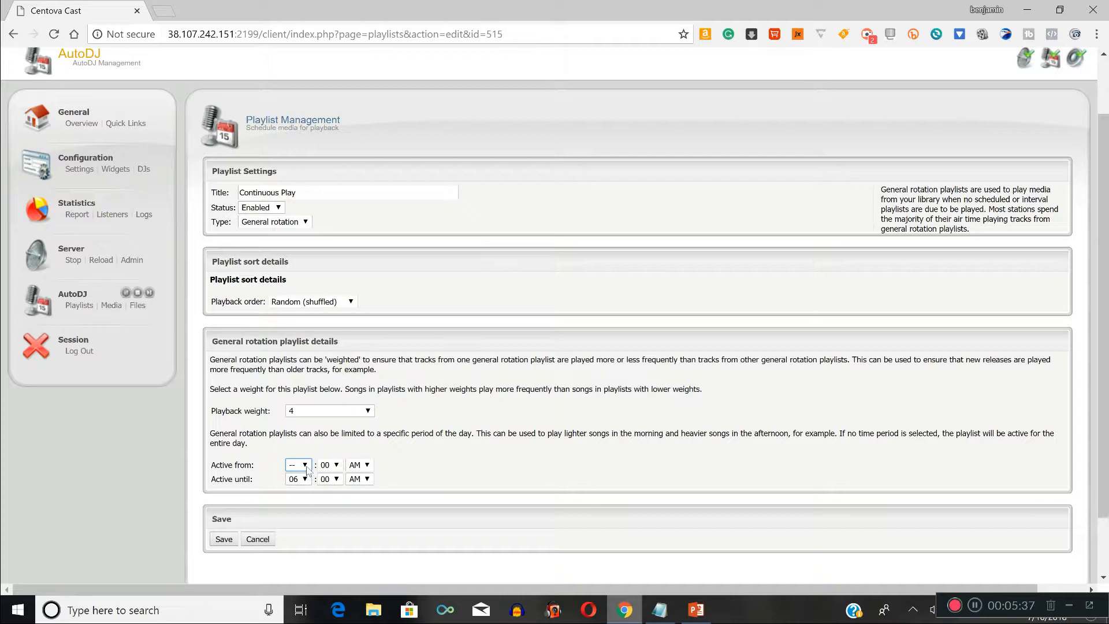
pyautogui.click(303, 480)
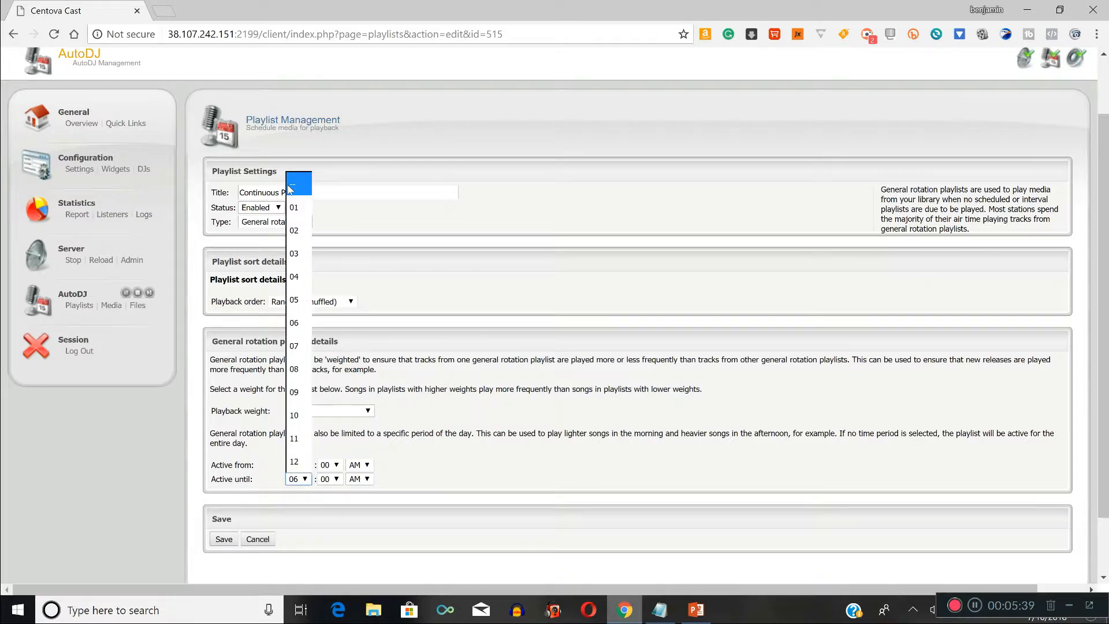
pyautogui.click(292, 187)
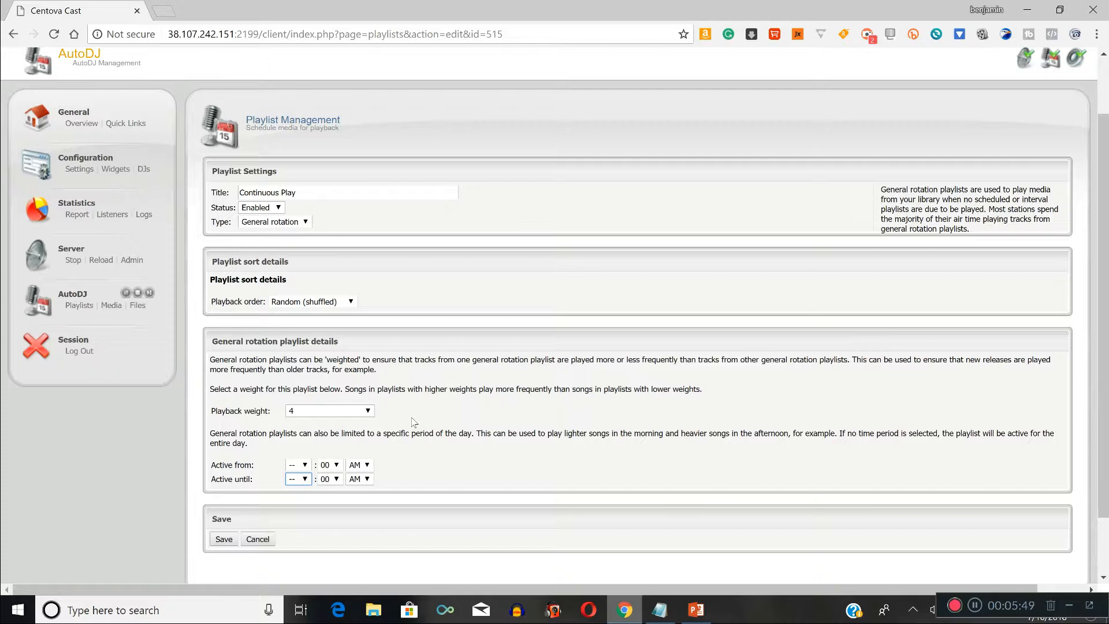
# - Set the playlist's playback weight to 15 and leave the playback order on Random (shuffled)
pyautogui.click(315, 413)
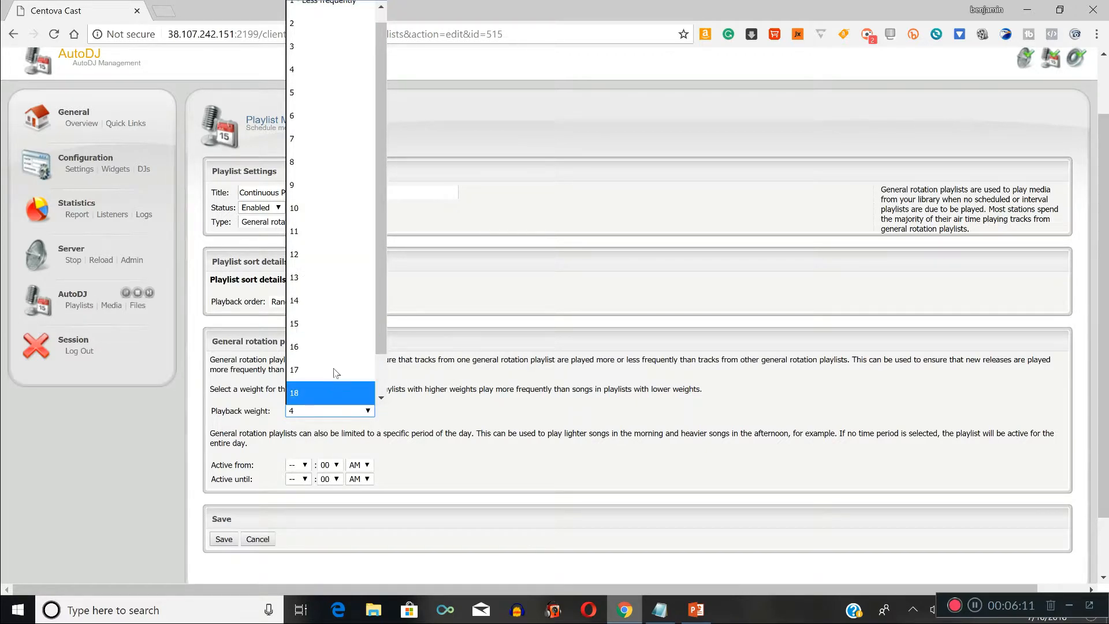
pyautogui.scroll(-1, 327, 371)
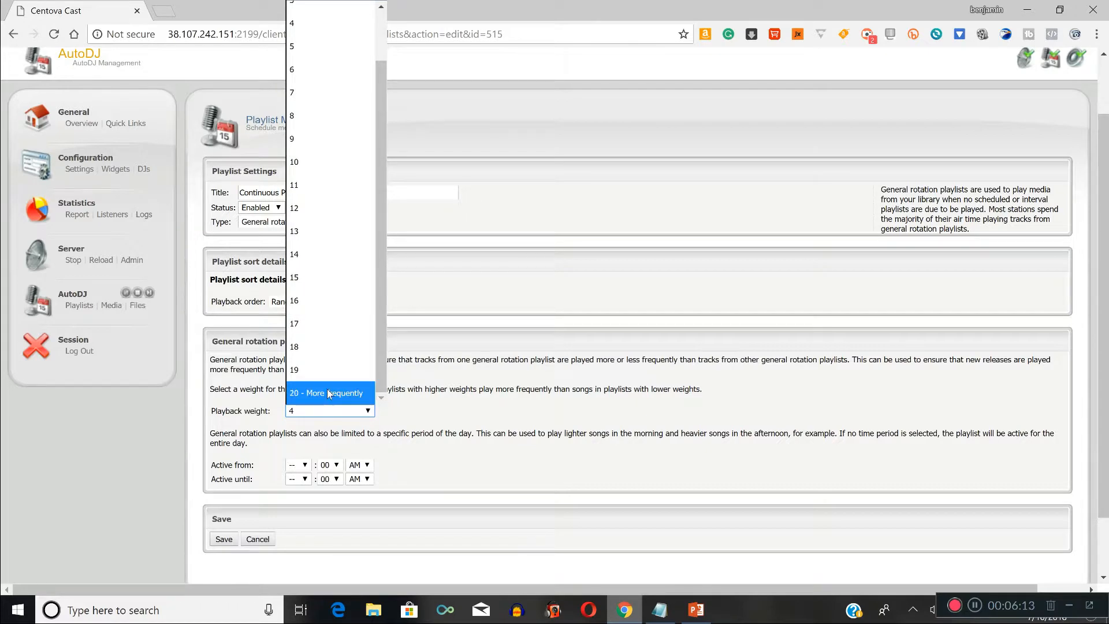
pyautogui.scroll(1, 345, 311)
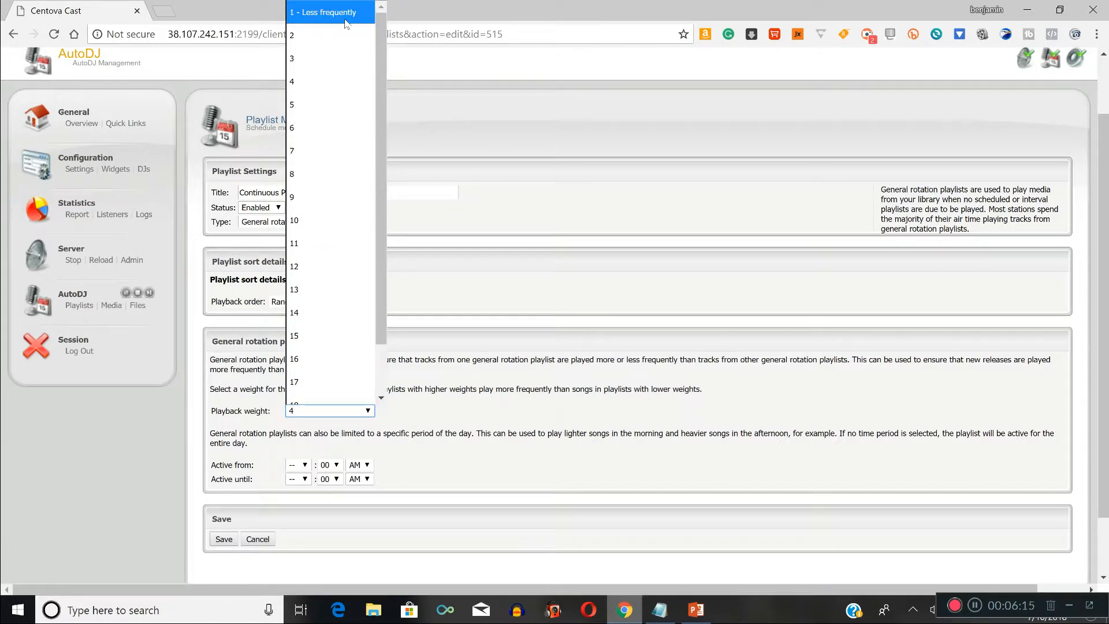
pyautogui.click(331, 335)
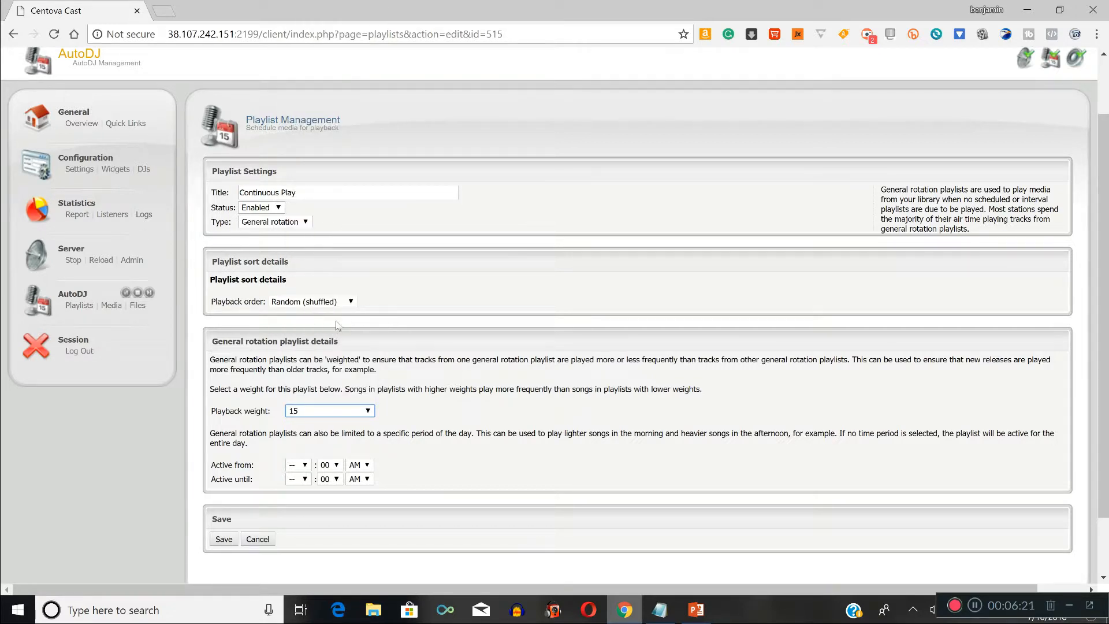
pyautogui.click(338, 302)
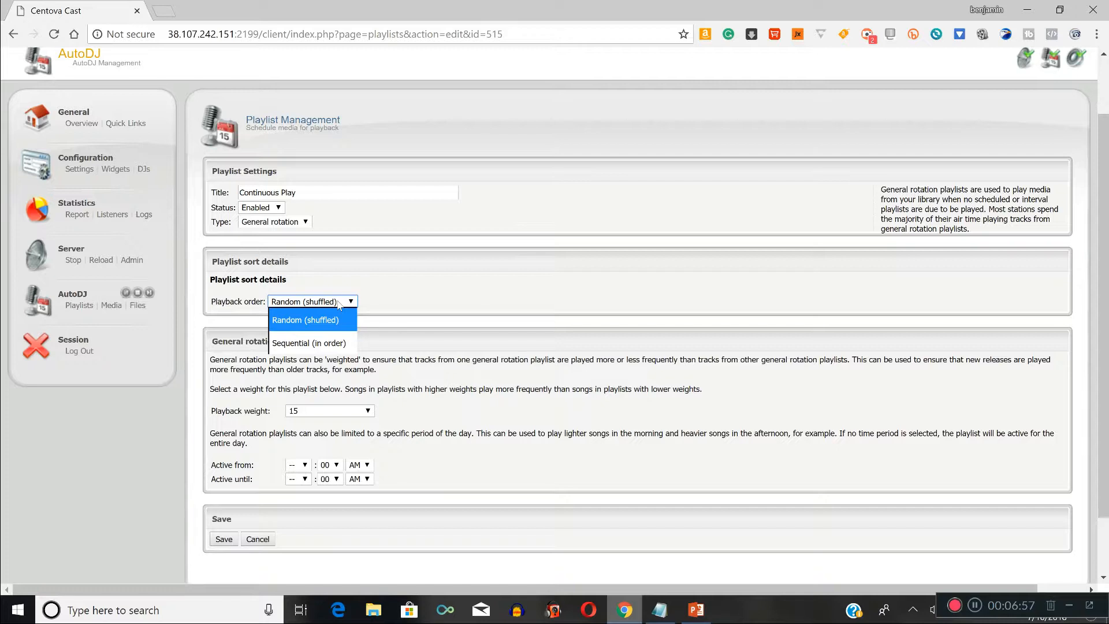
pyautogui.click(386, 300)
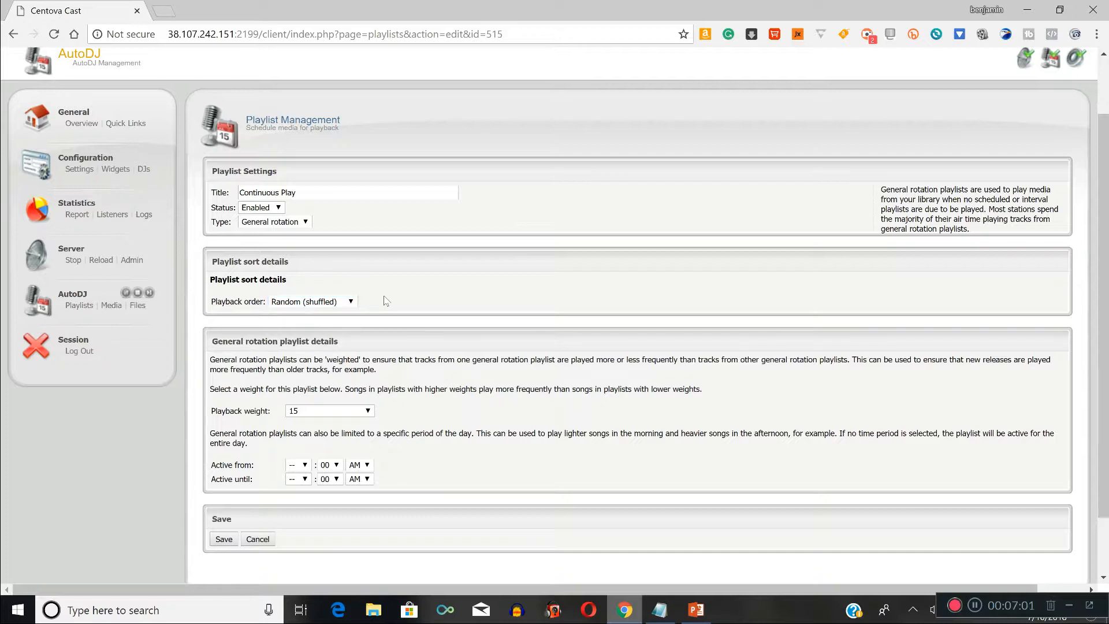
# - Change the type of the Continuous Play playlist to Scheduled
pyautogui.click(310, 221)
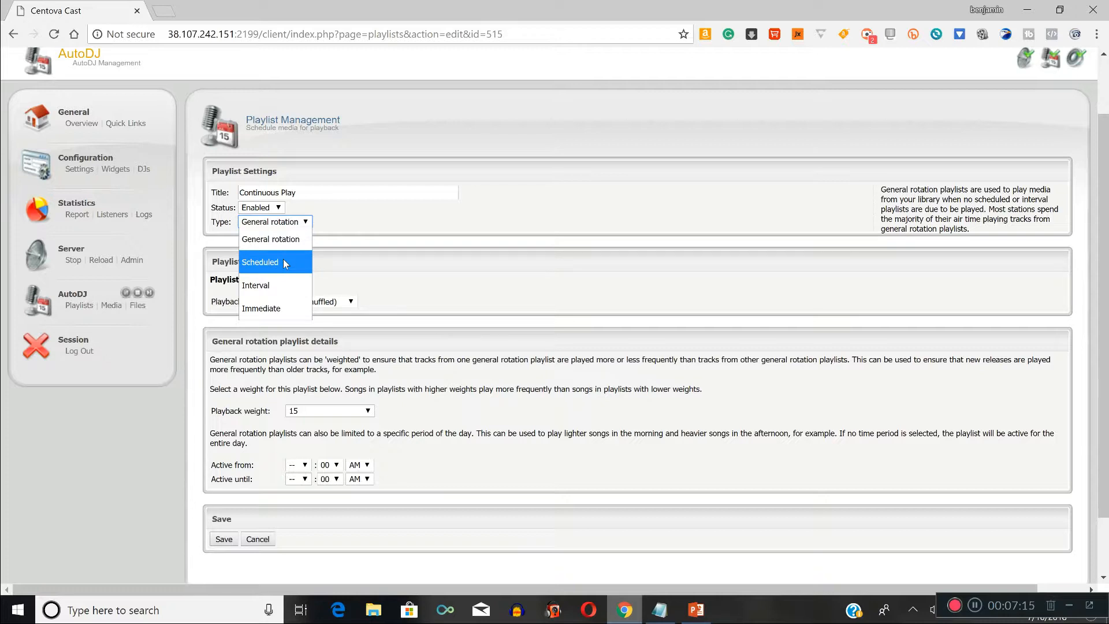
pyautogui.click(283, 263)
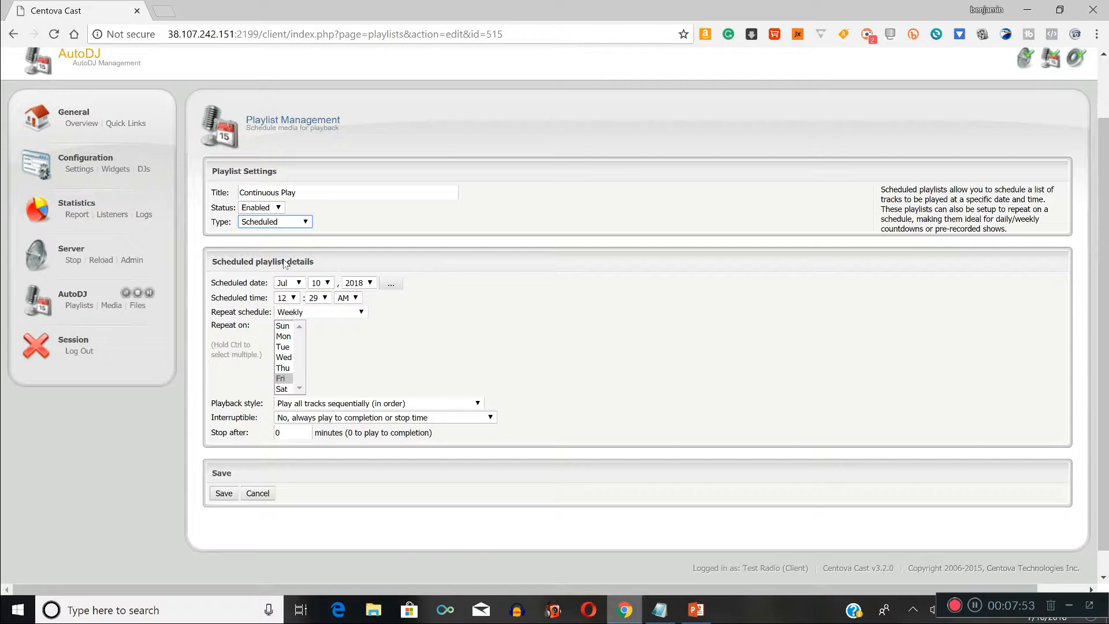
pyautogui.click(274, 225)
pyautogui.click(271, 263)
# - Keep Jul as the month of the scheduled date and set the scheduled time to 10:00
pyautogui.click(300, 284)
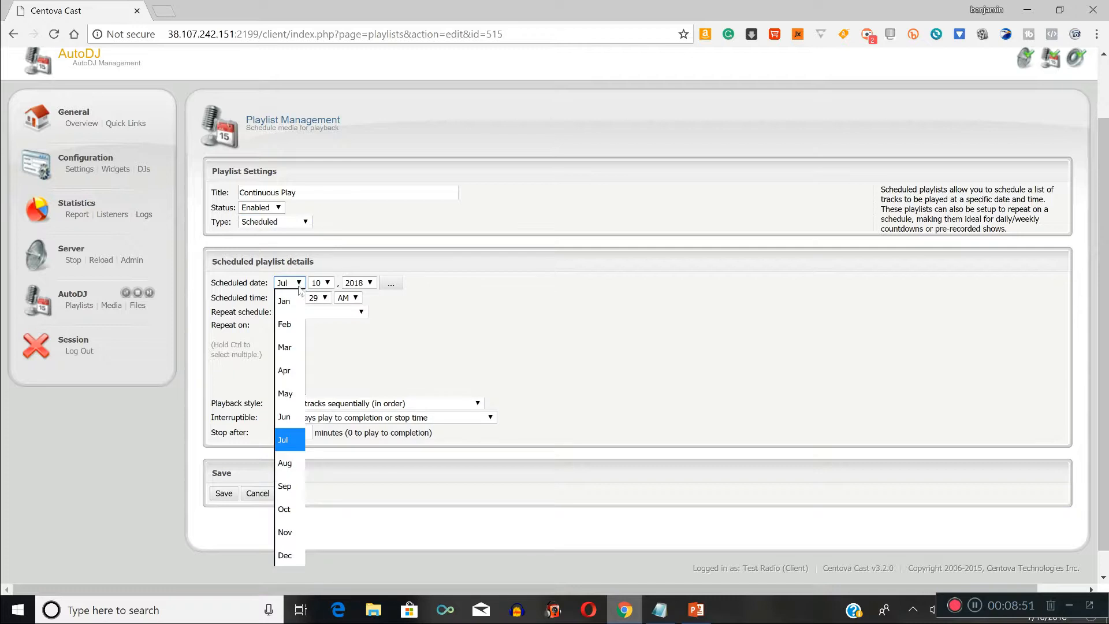
pyautogui.click(285, 442)
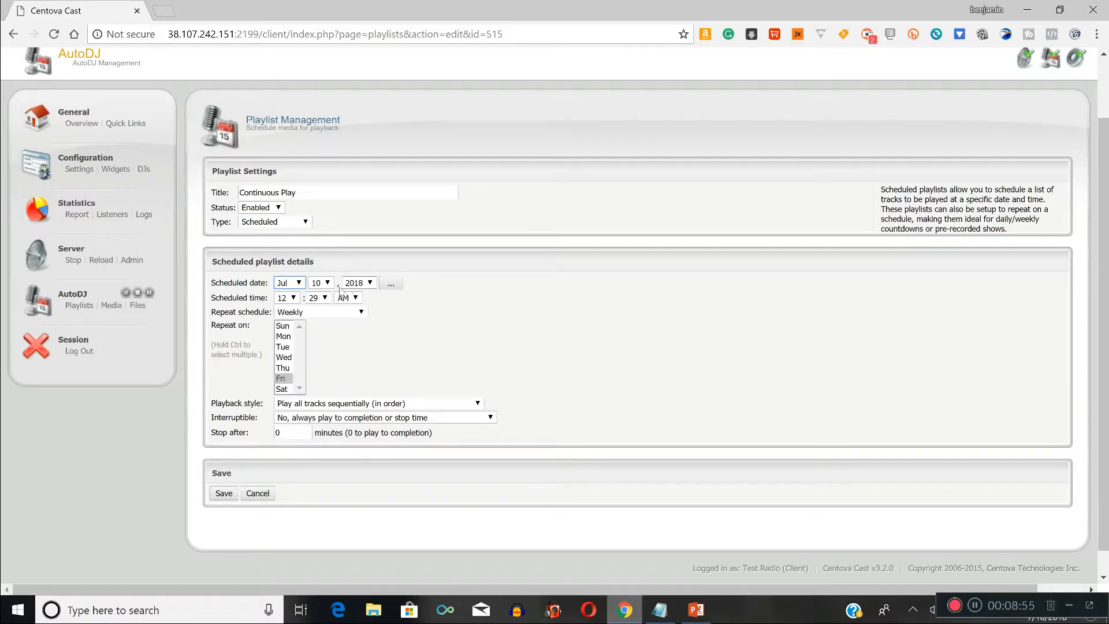
pyautogui.click(288, 299)
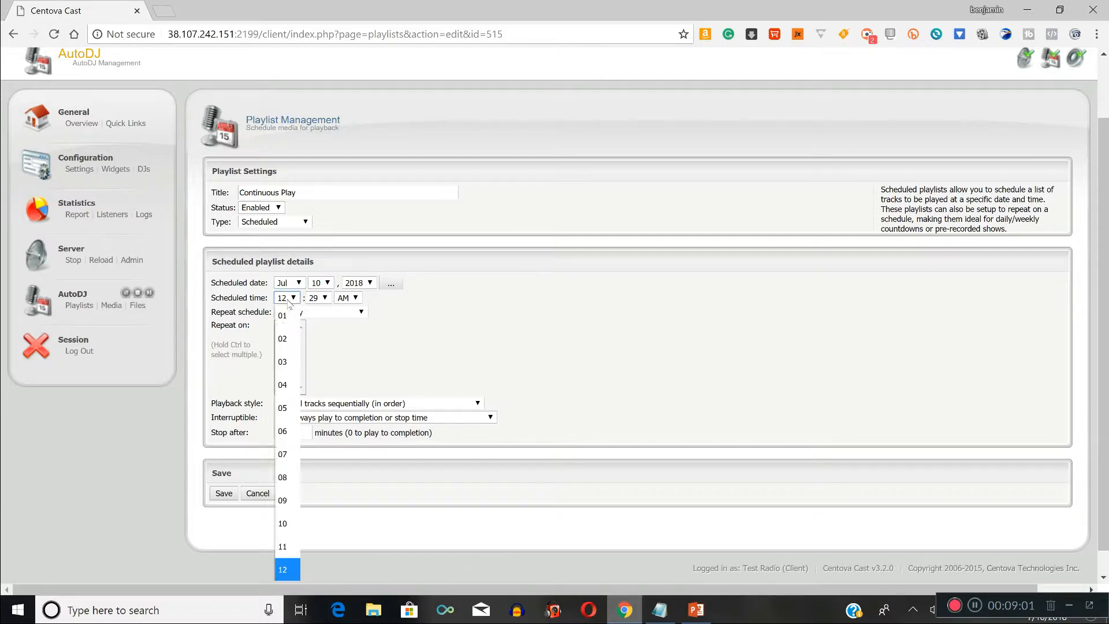
pyautogui.click(283, 524)
pyautogui.click(318, 298)
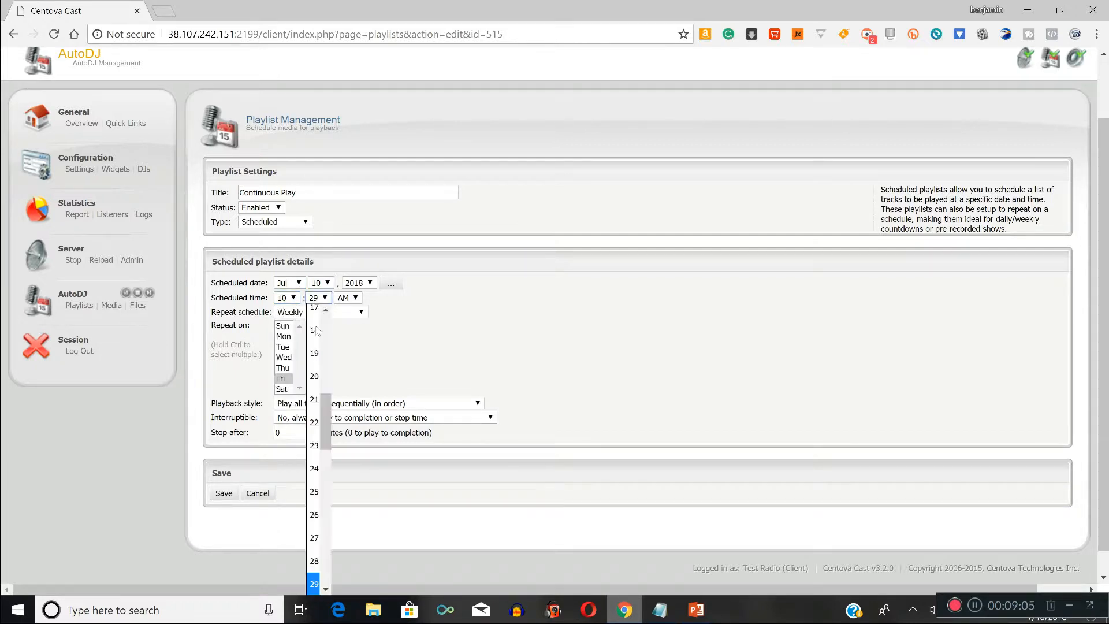
pyautogui.scroll(5, 315, 375)
pyautogui.click(314, 316)
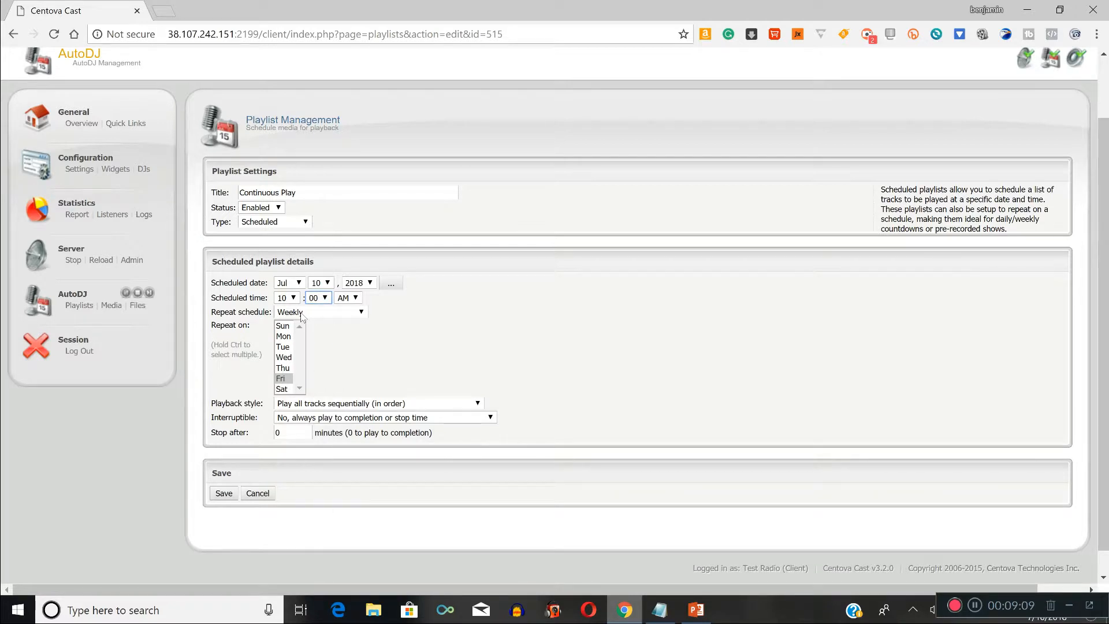
# - Set the Continuous Play playlist to repeat weekly on Sunday
pyautogui.click(301, 313)
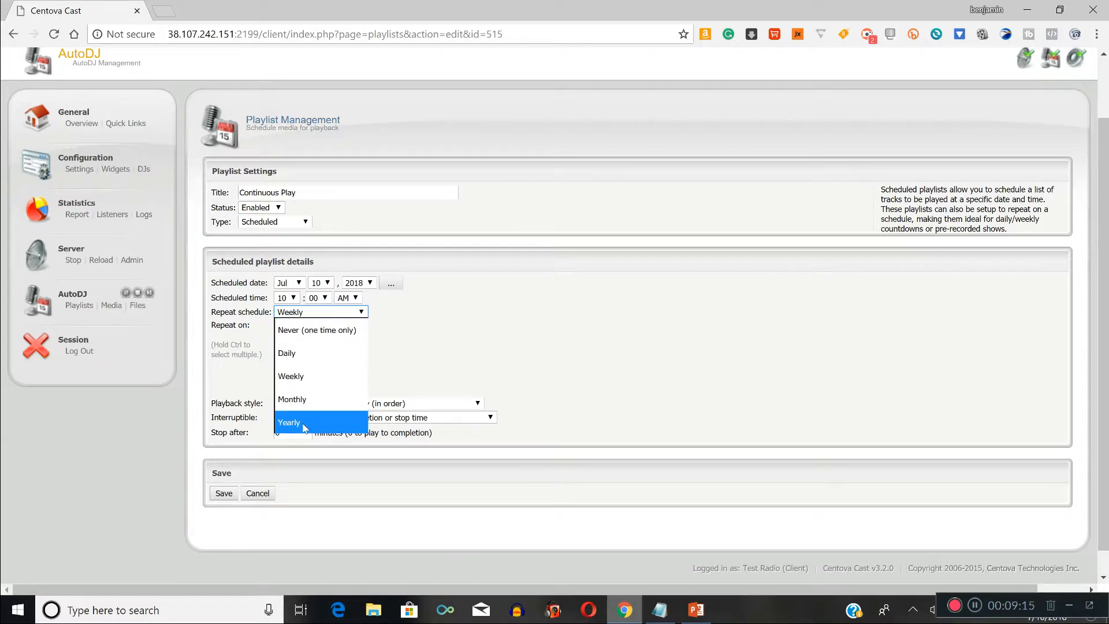
pyautogui.click(314, 376)
pyautogui.click(287, 327)
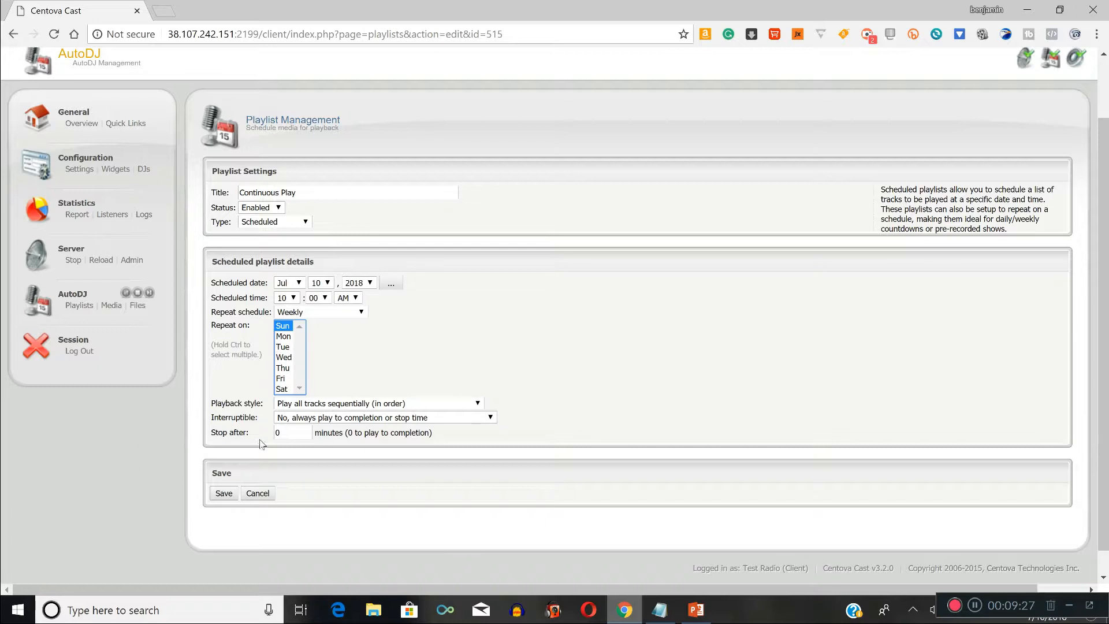
# - Make the playlist play only one randomly selected track and terminate if another scheduled playlist is due to begin, and save it
pyautogui.click(327, 406)
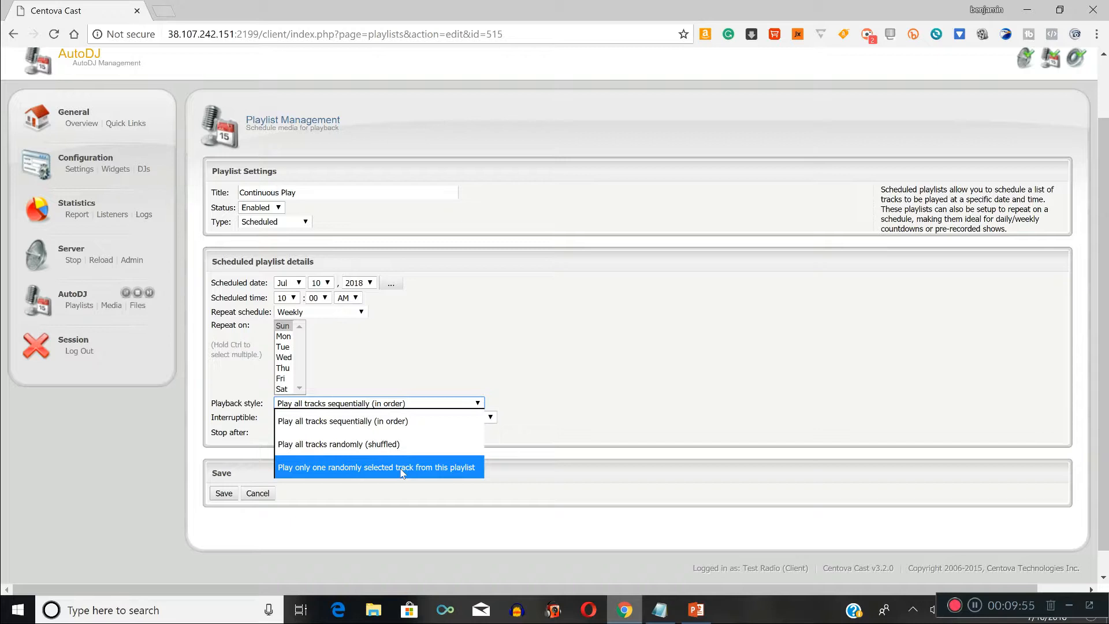
pyautogui.click(335, 470)
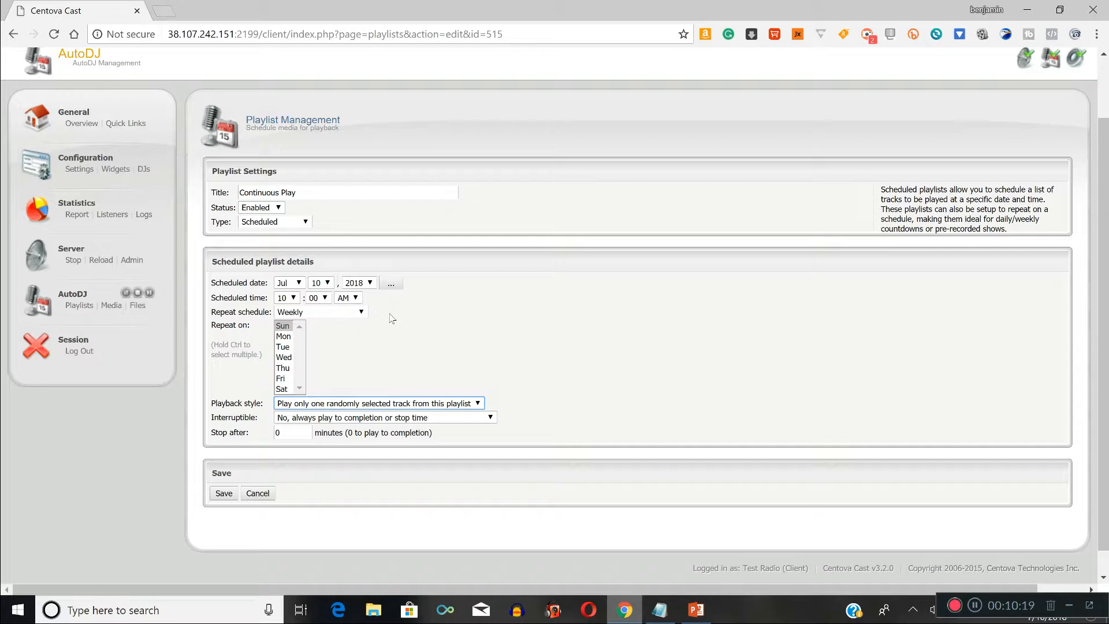
pyautogui.click(314, 418)
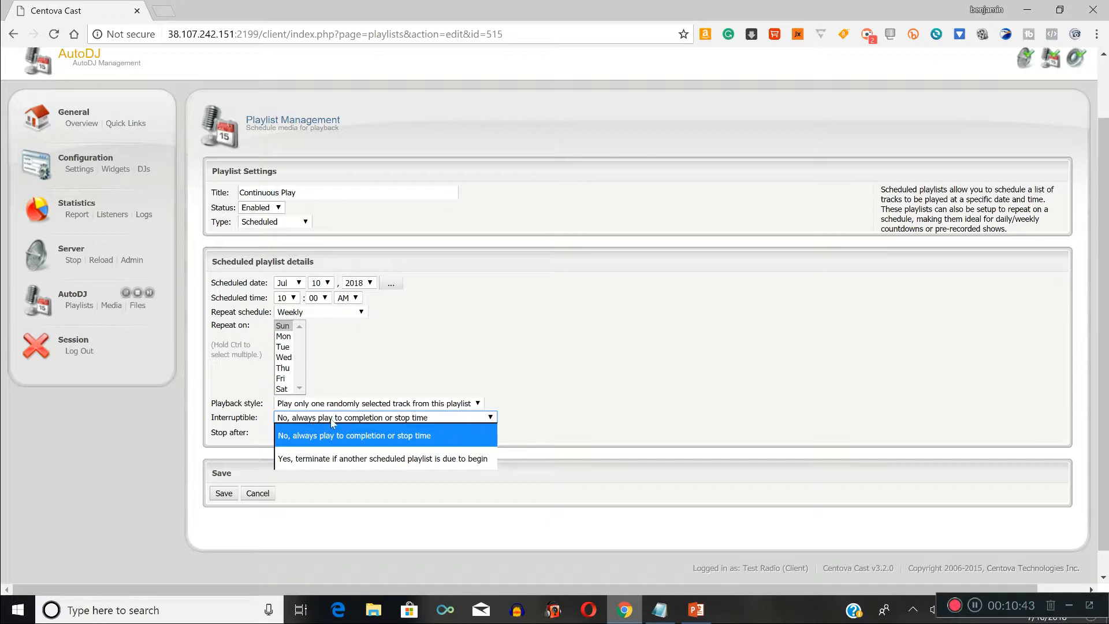
pyautogui.click(351, 460)
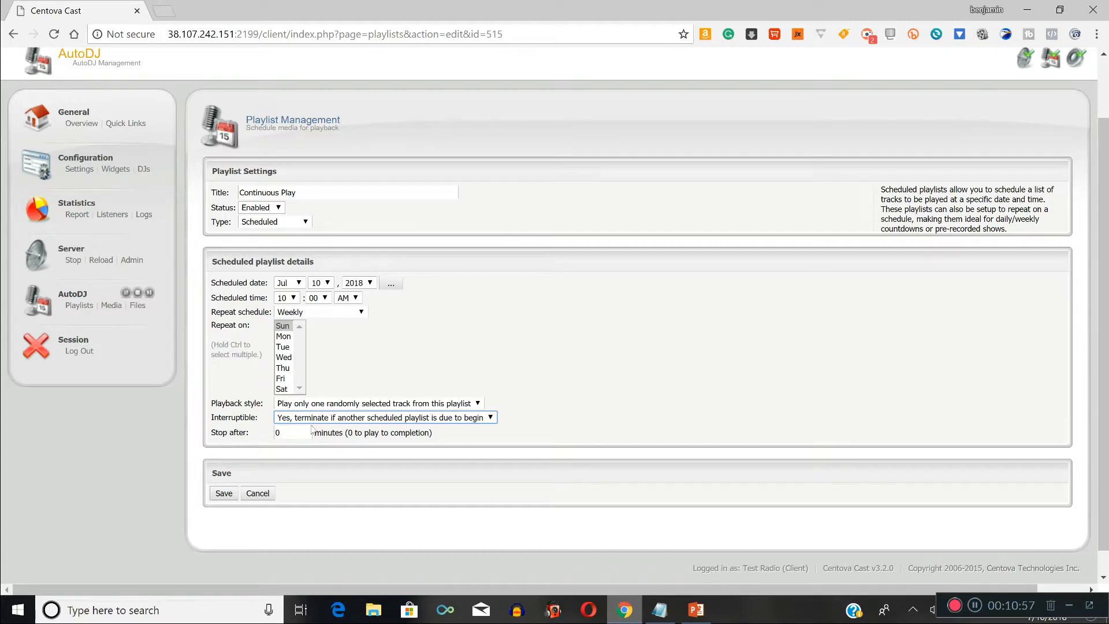
pyautogui.press('Tab')
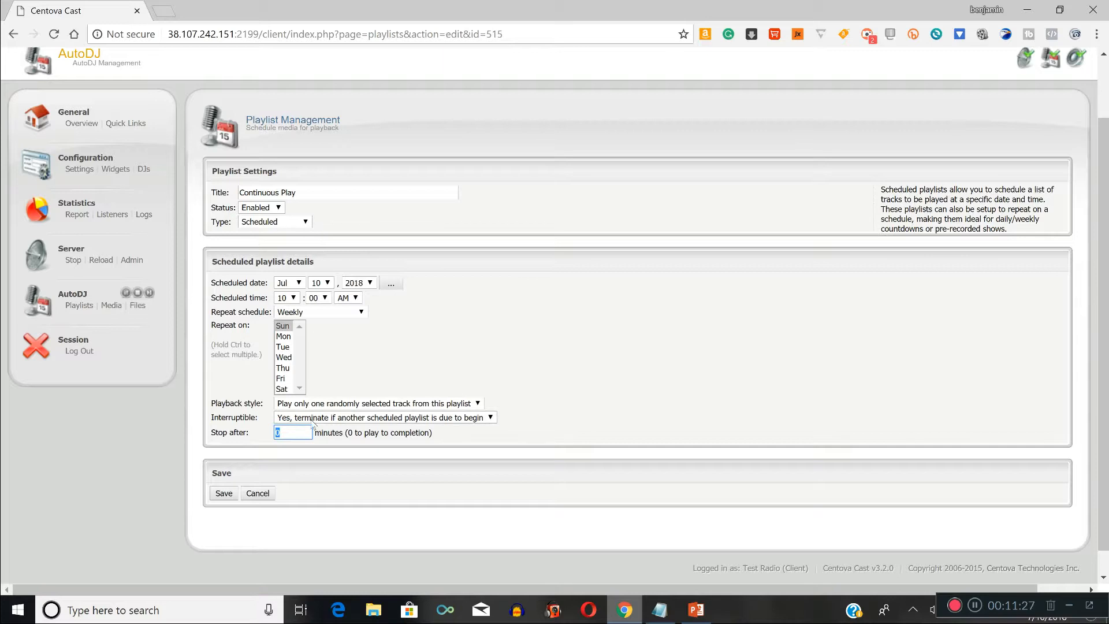
pyautogui.click(230, 494)
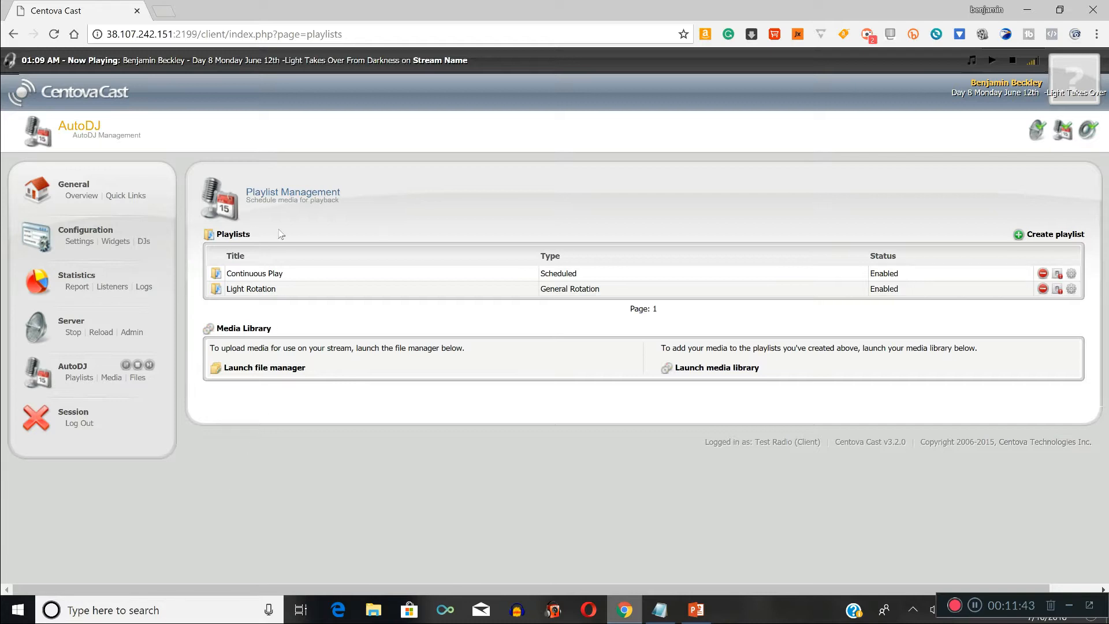
# - Create a new playlist titled "Teachings" and set its type to Scheduled
pyautogui.click(1054, 240)
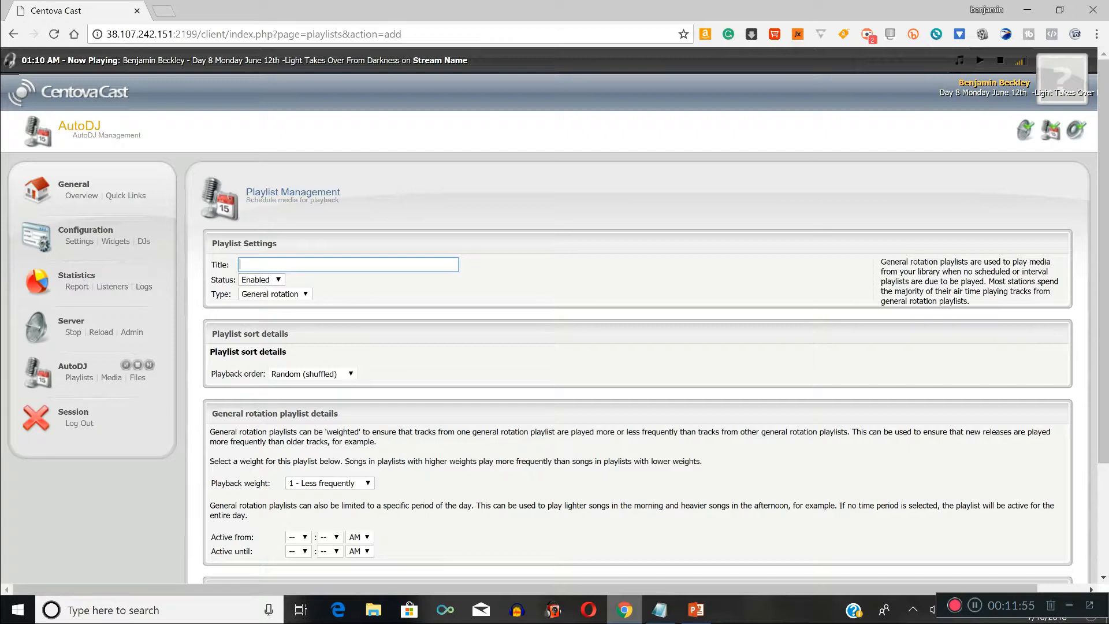
pyautogui.write('Teachings')
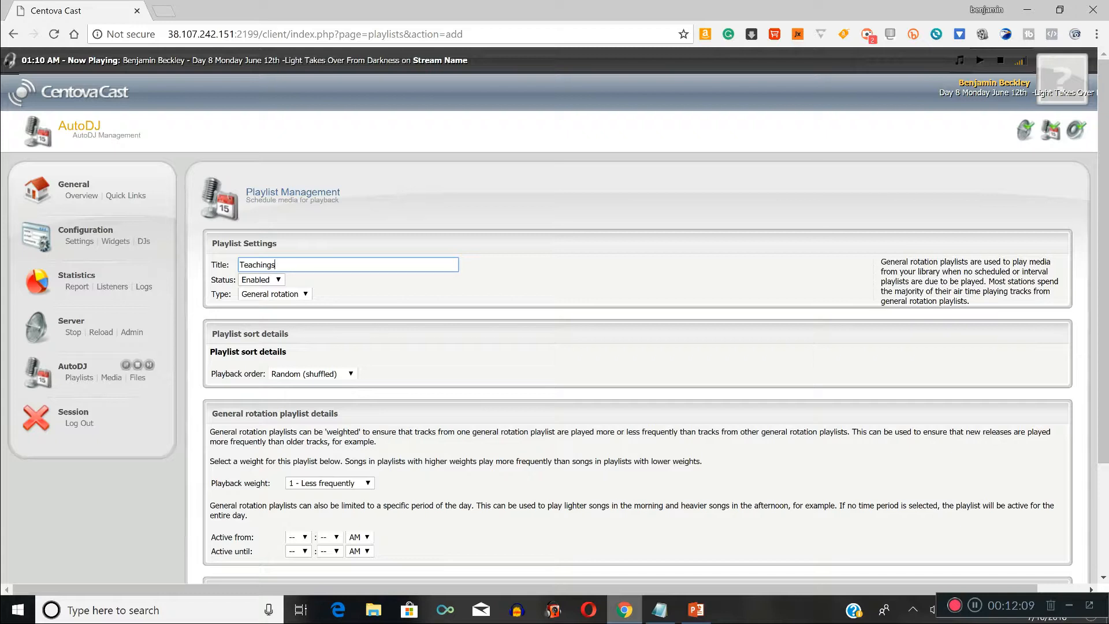
pyautogui.click(279, 280)
pyautogui.click(279, 291)
pyautogui.click(280, 294)
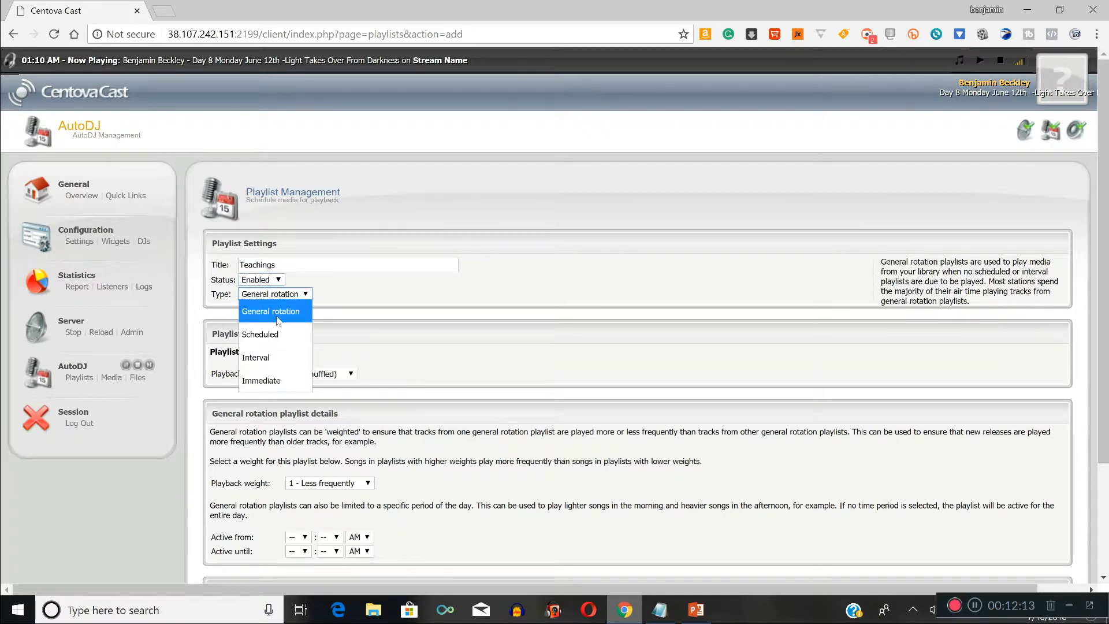
pyautogui.click(277, 340)
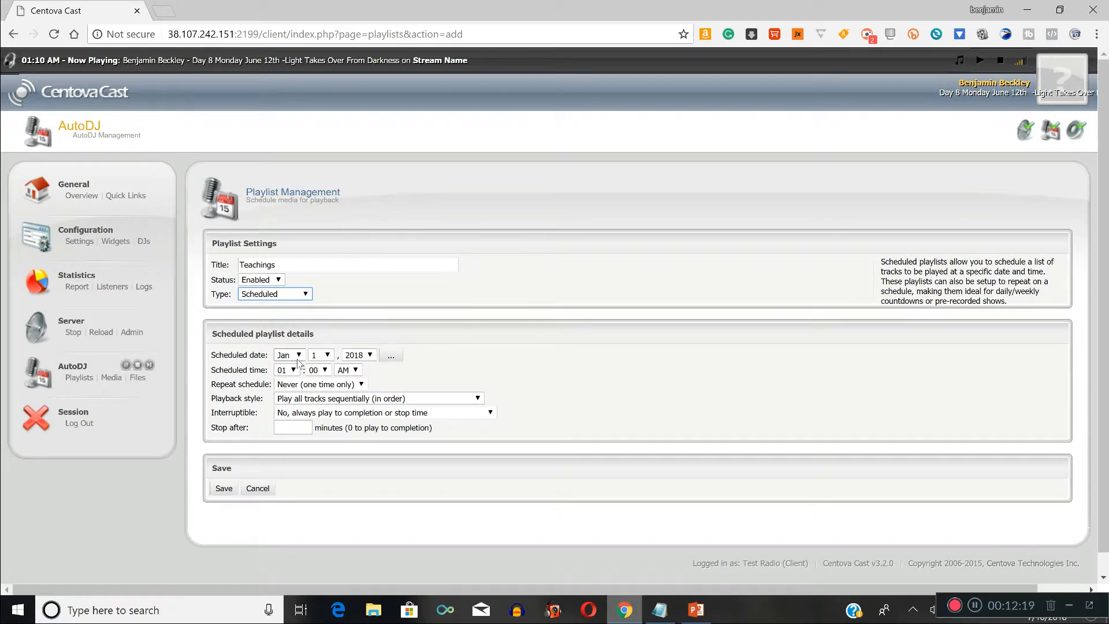
# - Set the scheduled date of the Teachings playlist to Jul 10, 2018
pyautogui.click(295, 361)
pyautogui.click(291, 223)
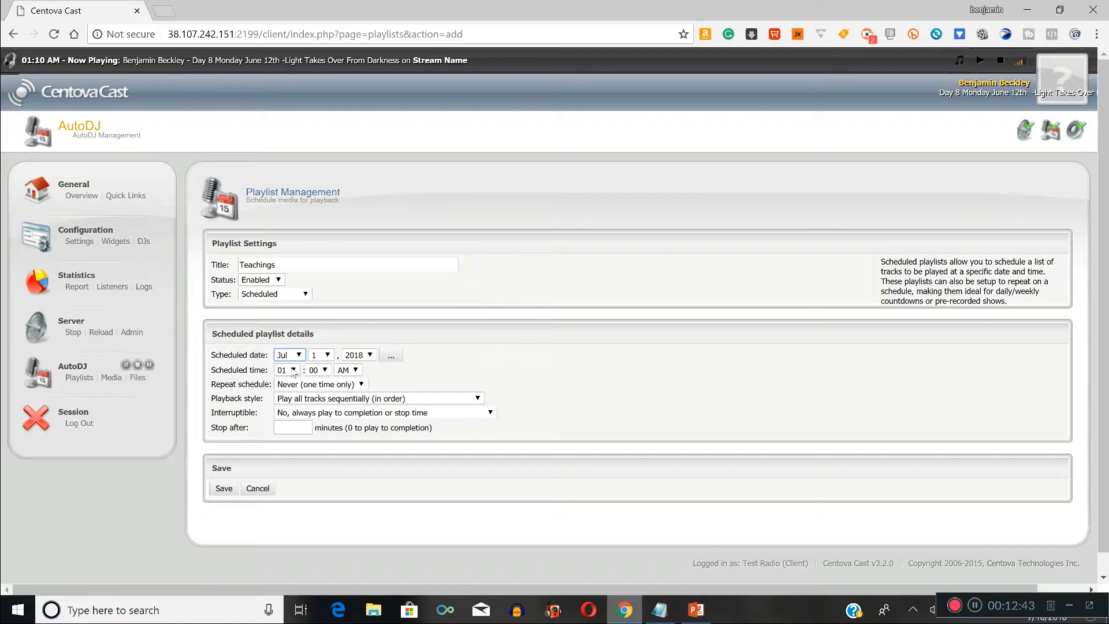
pyautogui.click(292, 355)
pyautogui.click(292, 354)
pyautogui.click(319, 355)
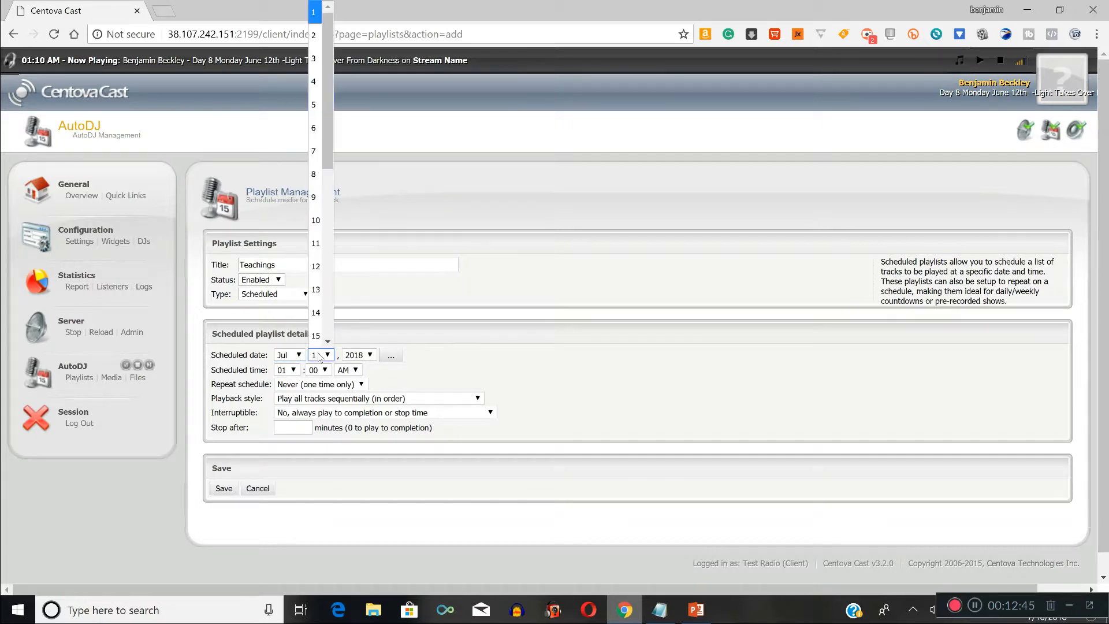
pyautogui.click(320, 222)
# - Set the scheduled time of the Teachings playlist to 01:00 PM and its repeat schedule to Daily
pyautogui.click(288, 370)
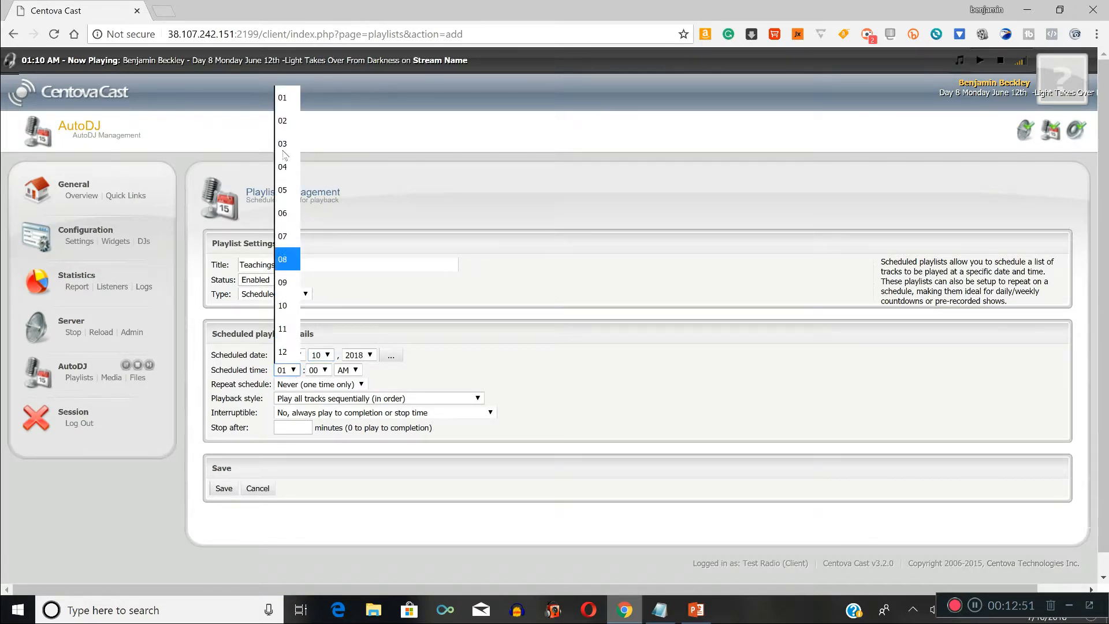
pyautogui.click(282, 97)
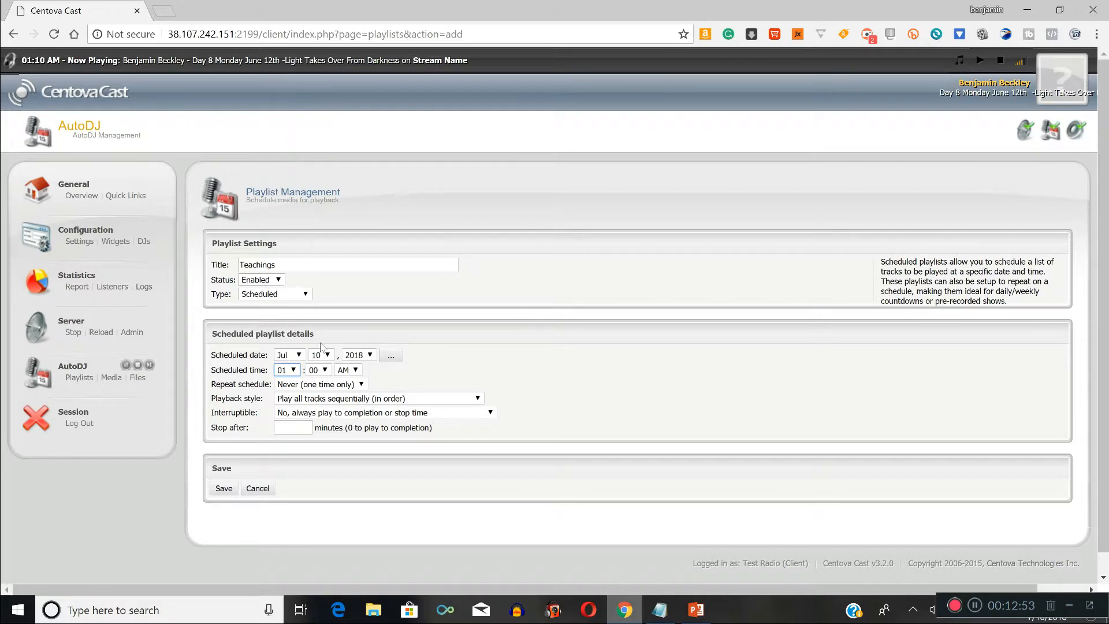
pyautogui.click(347, 370)
pyautogui.click(345, 392)
pyautogui.click(322, 386)
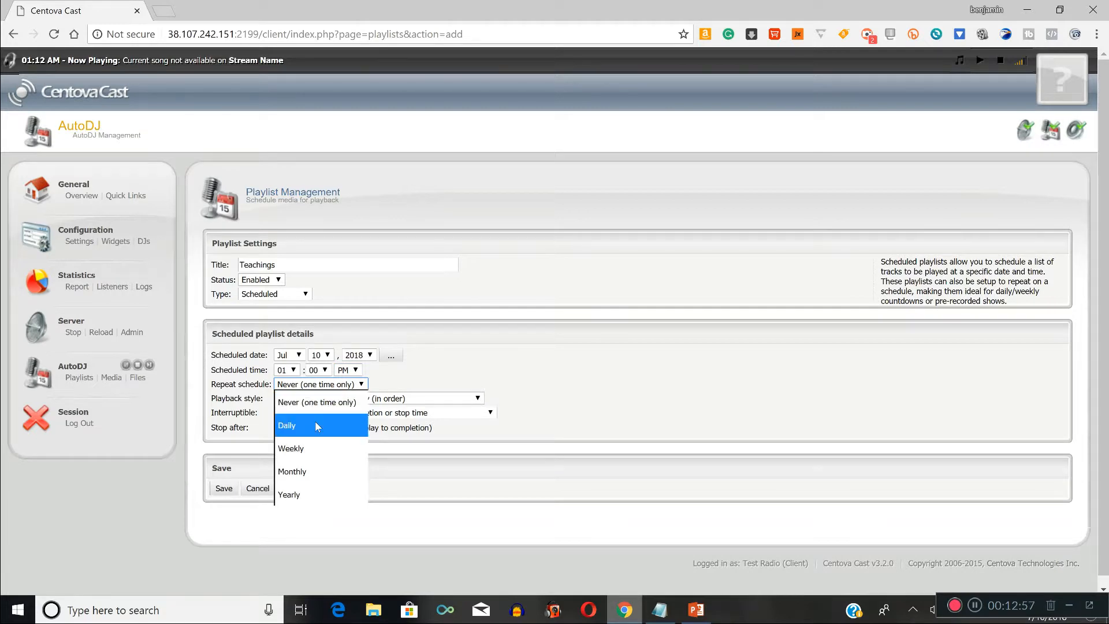
pyautogui.click(315, 425)
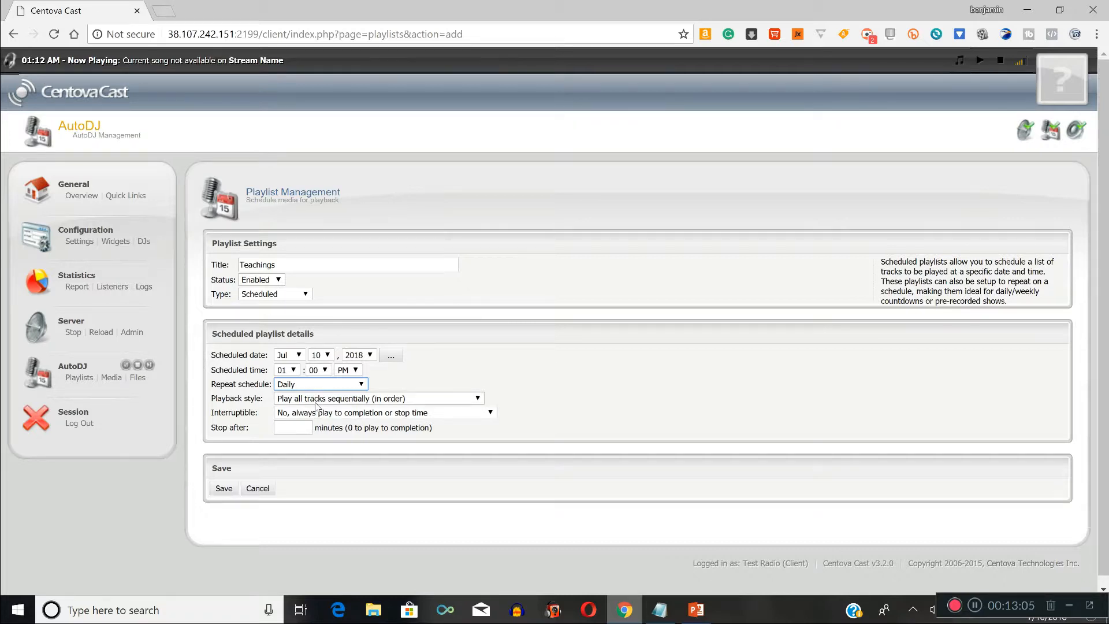
# - Set Teachings to play only one randomly selected track and terminate if another scheduled playlist is due to begin, and save it
pyautogui.click(322, 399)
pyautogui.click(331, 463)
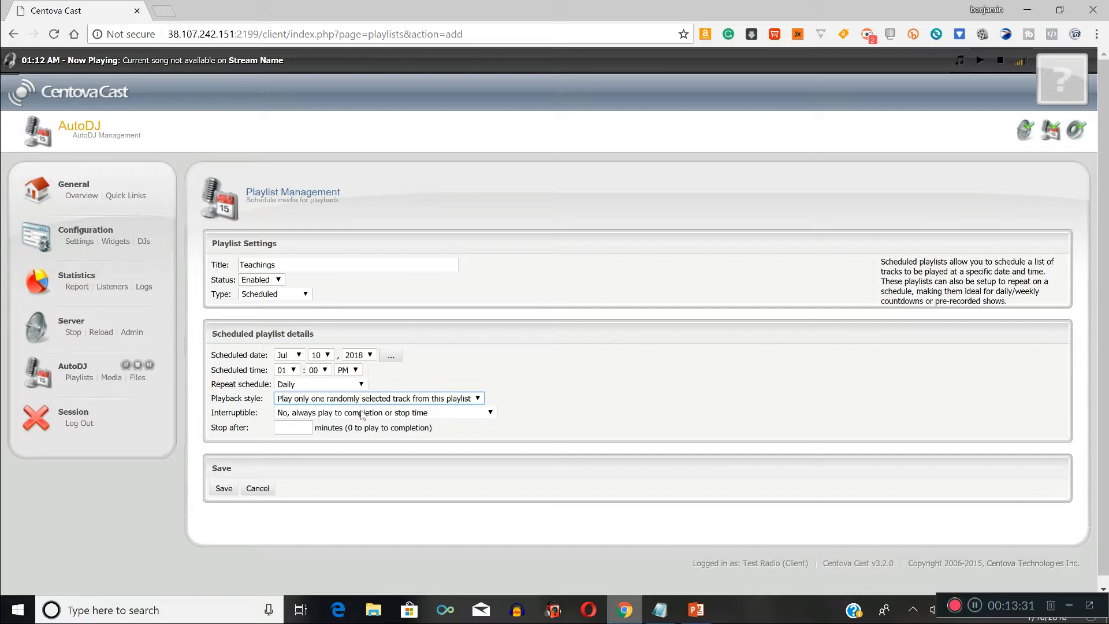
pyautogui.click(362, 417)
pyautogui.click(349, 451)
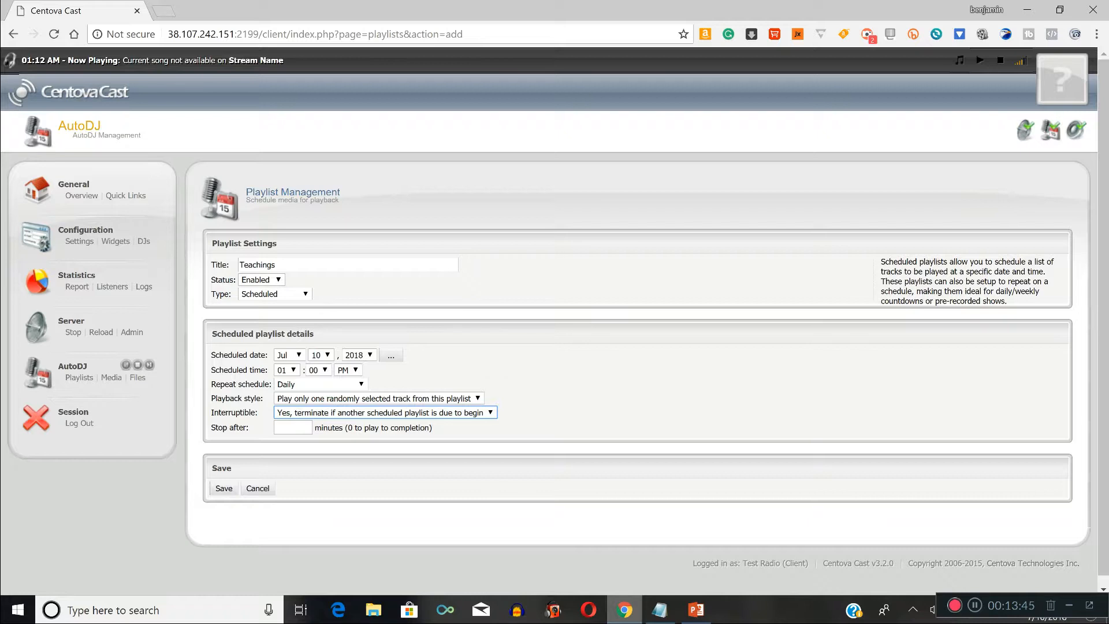
pyautogui.click(221, 495)
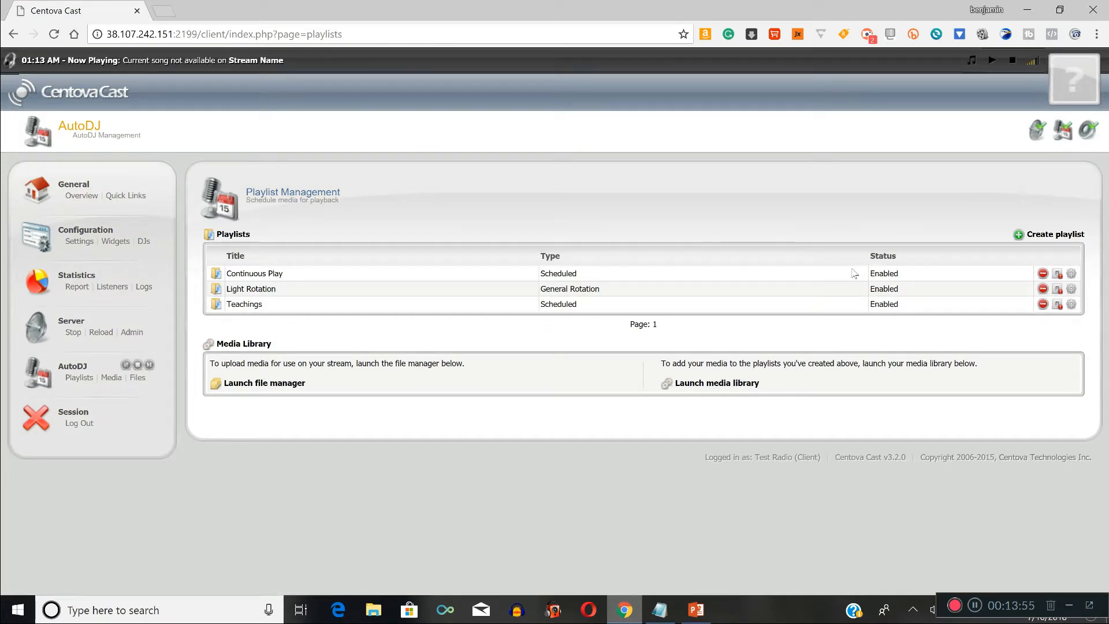
# - Create another playlist titled "jingles" and set its type to Interval
pyautogui.click(1046, 235)
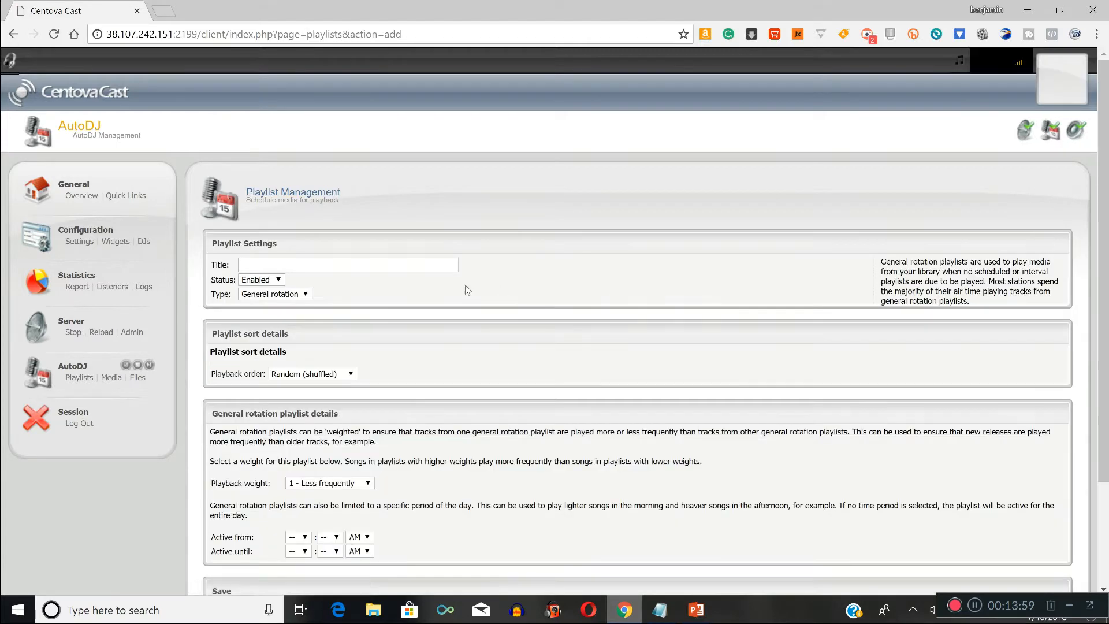
pyautogui.click(407, 265)
pyautogui.write('jin')
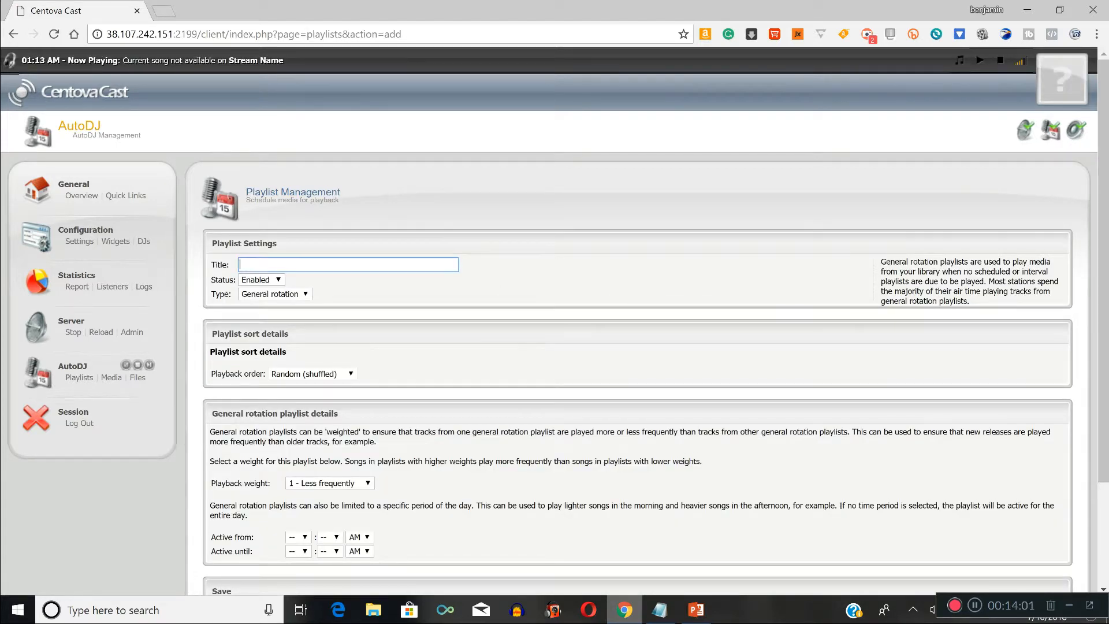
pyautogui.write('gles')
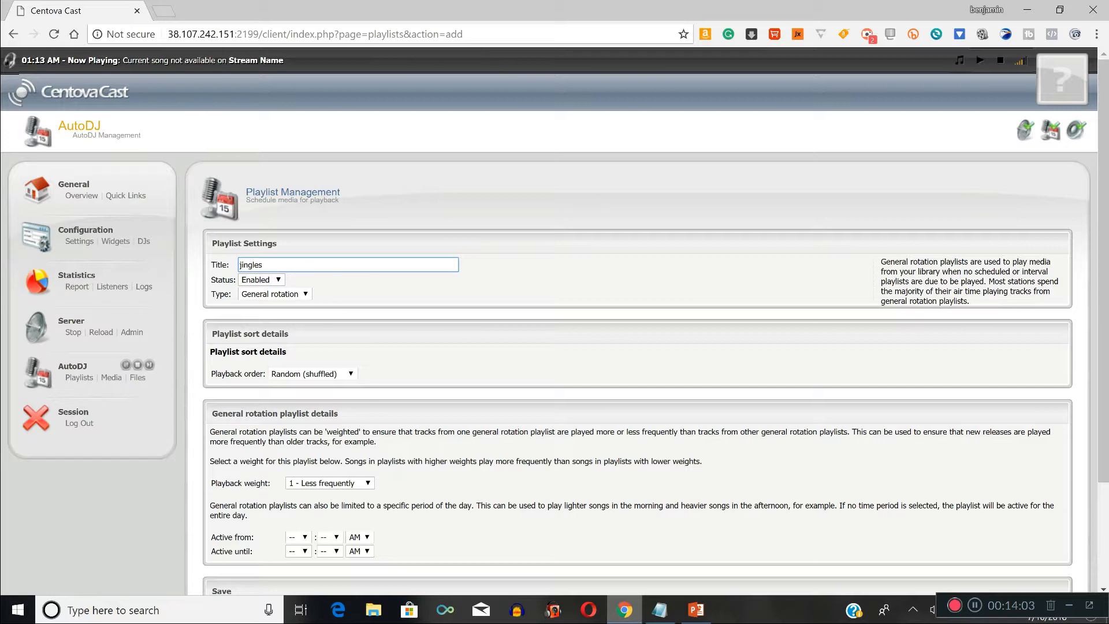
pyautogui.click(305, 295)
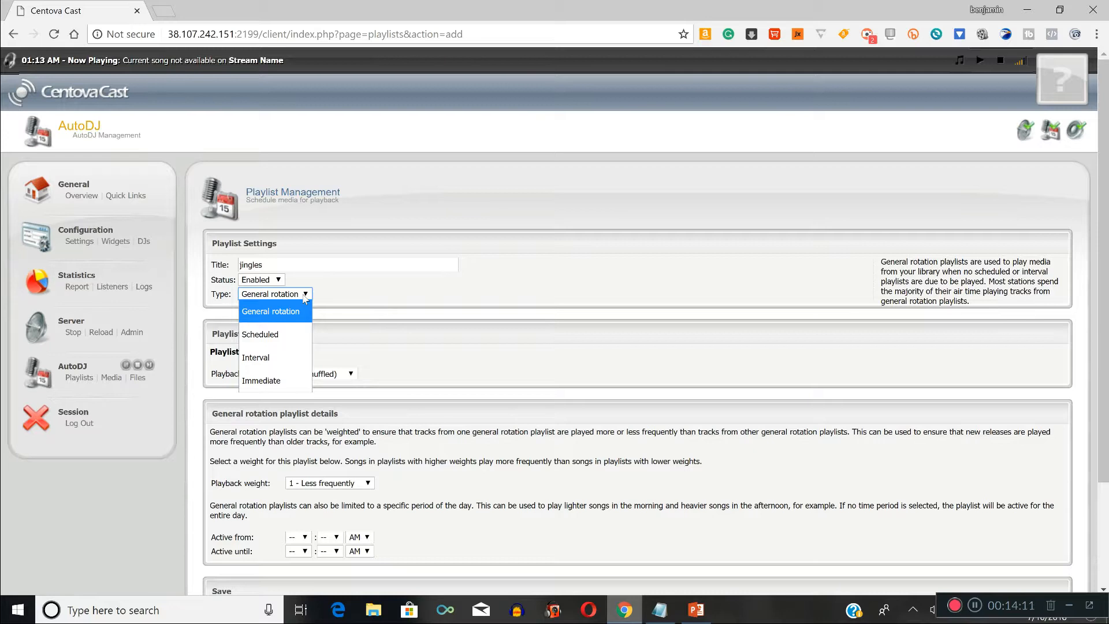
pyautogui.click(269, 358)
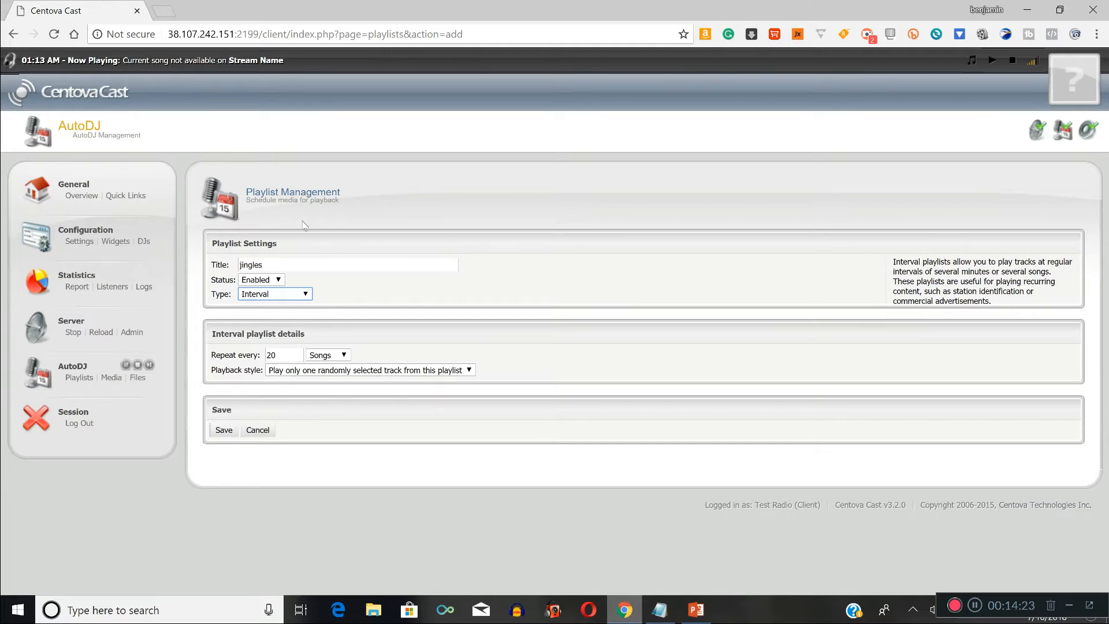
# - Set the jingles playlist to repeat every 30 songs
pyautogui.press('Tab')
pyautogui.write('10')
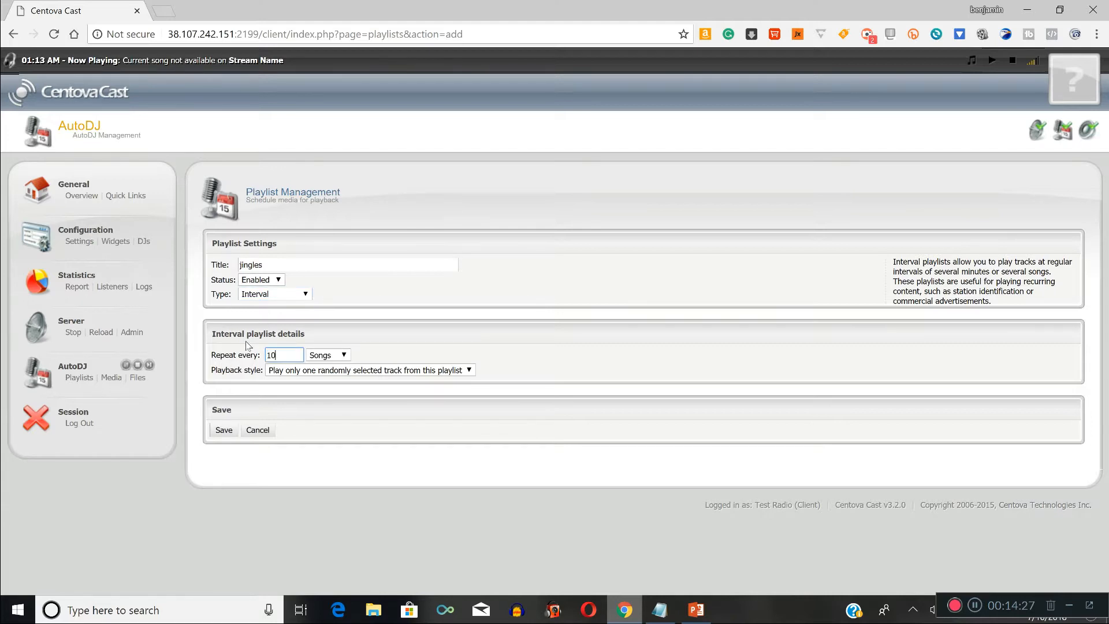
pyautogui.hotkey('ctrl', 'a')
pyautogui.write('30')
pyautogui.click(324, 355)
pyautogui.click(331, 375)
pyautogui.click(327, 355)
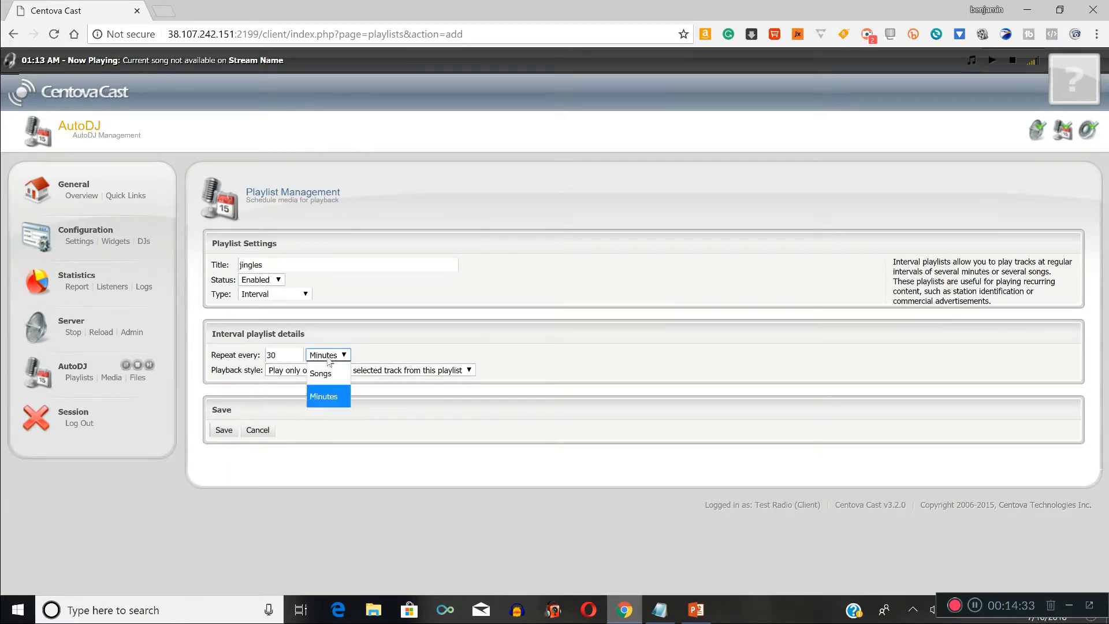
pyautogui.click(319, 373)
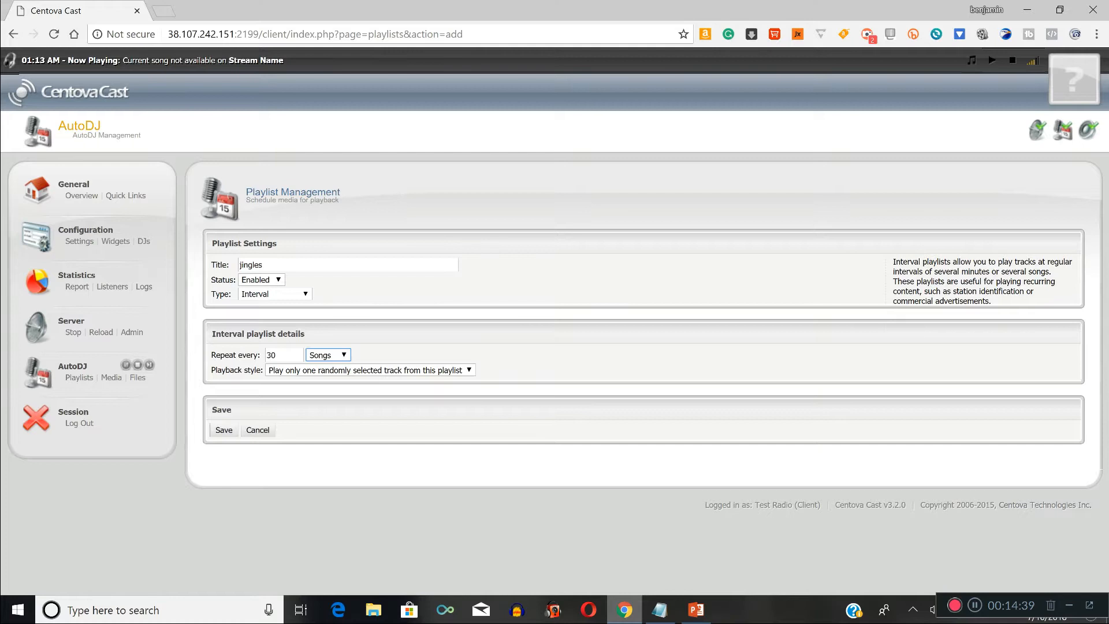
# - Set the repeat interval of the jingles playlist to 60 minutes
pyautogui.click(328, 359)
pyautogui.click(320, 391)
pyautogui.hotkey('shift', 'Tab')
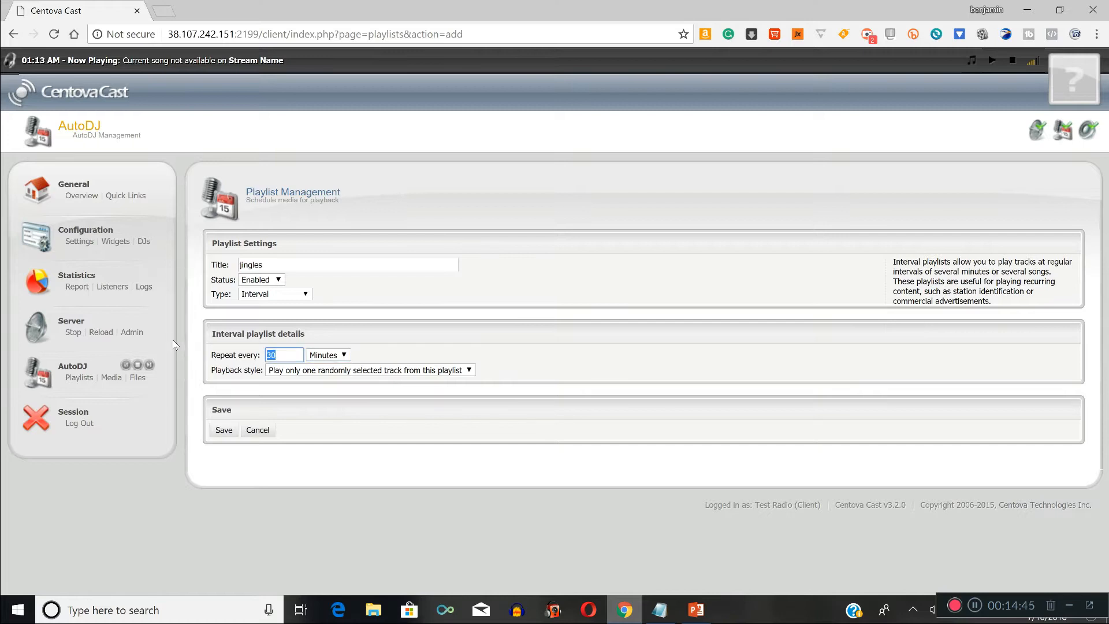
pyautogui.write('60')
# - Keep the jingles playback style on only one randomly selected track and save the playlist
pyautogui.click(369, 370)
pyautogui.click(338, 388)
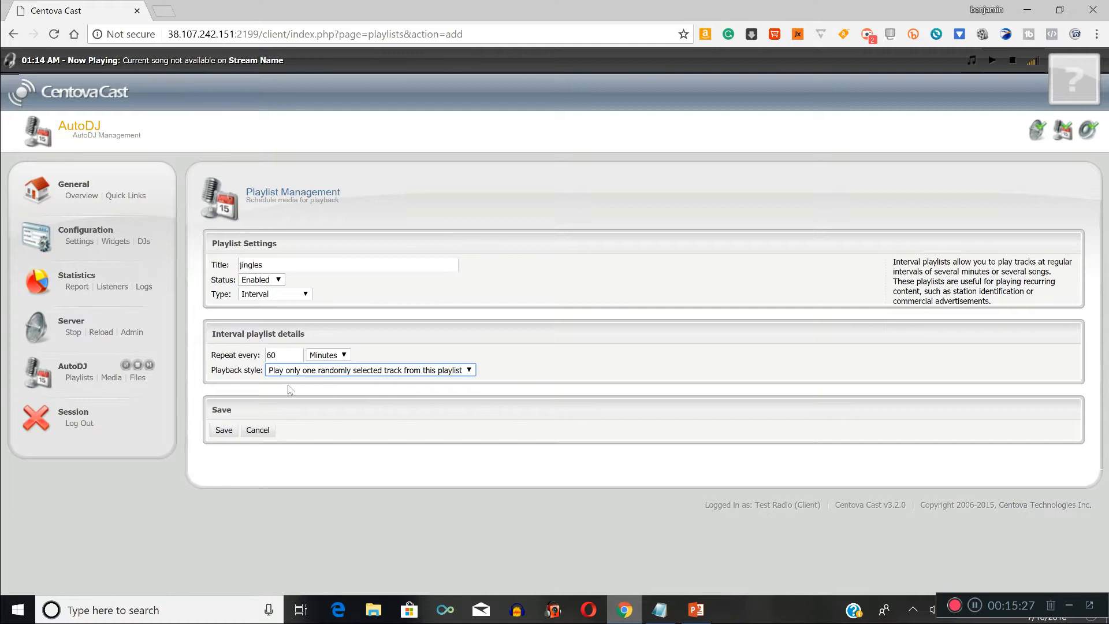
pyautogui.click(225, 431)
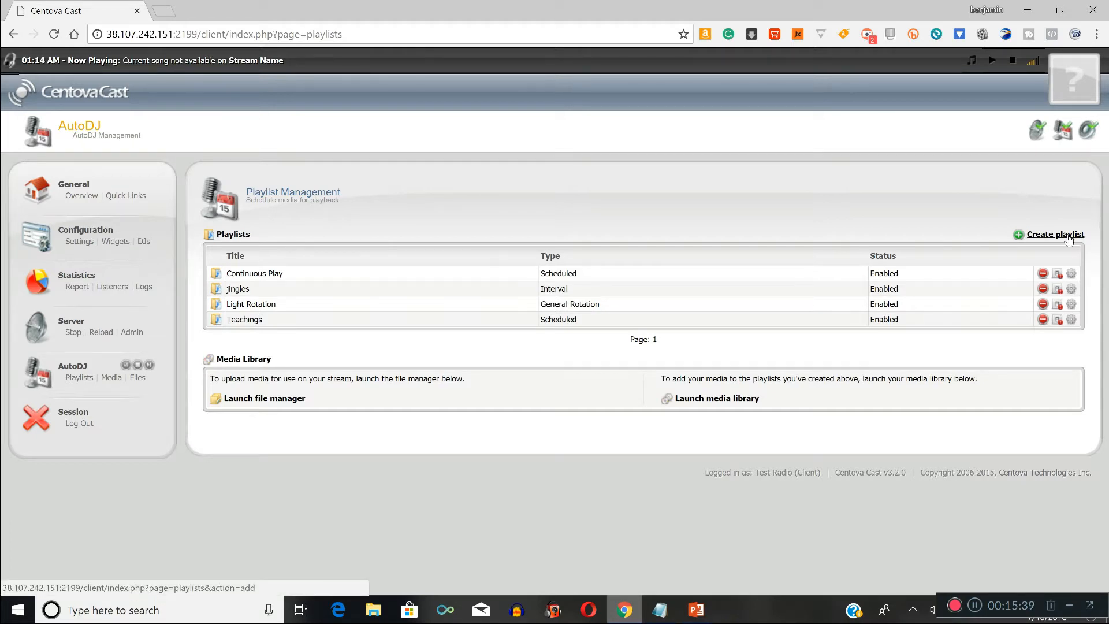
pyautogui.click(1067, 235)
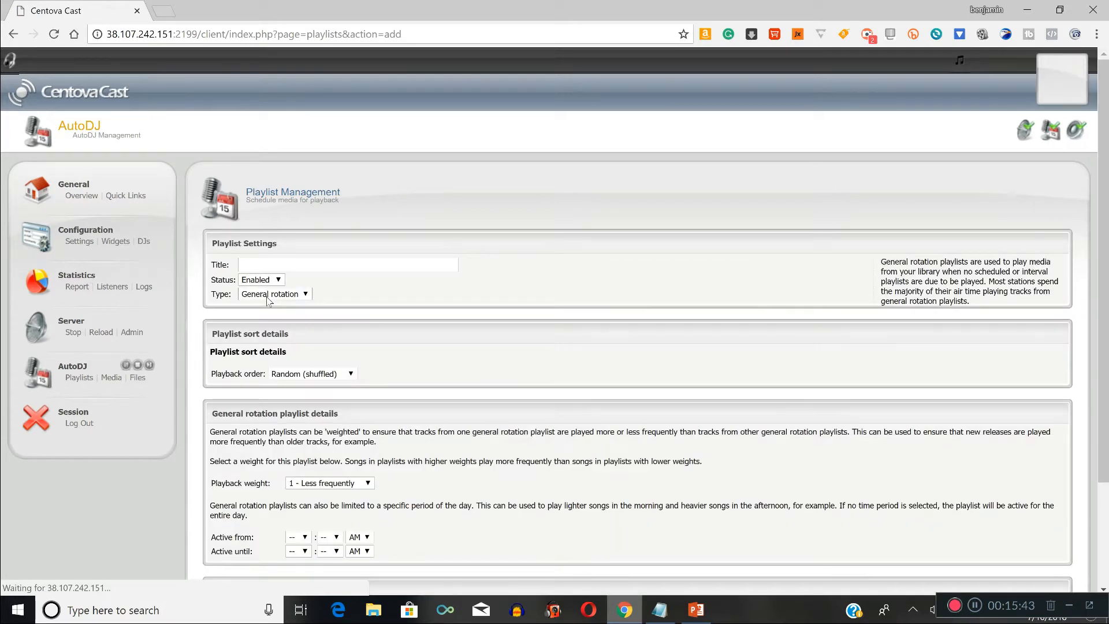
pyautogui.click(273, 294)
pyautogui.click(282, 379)
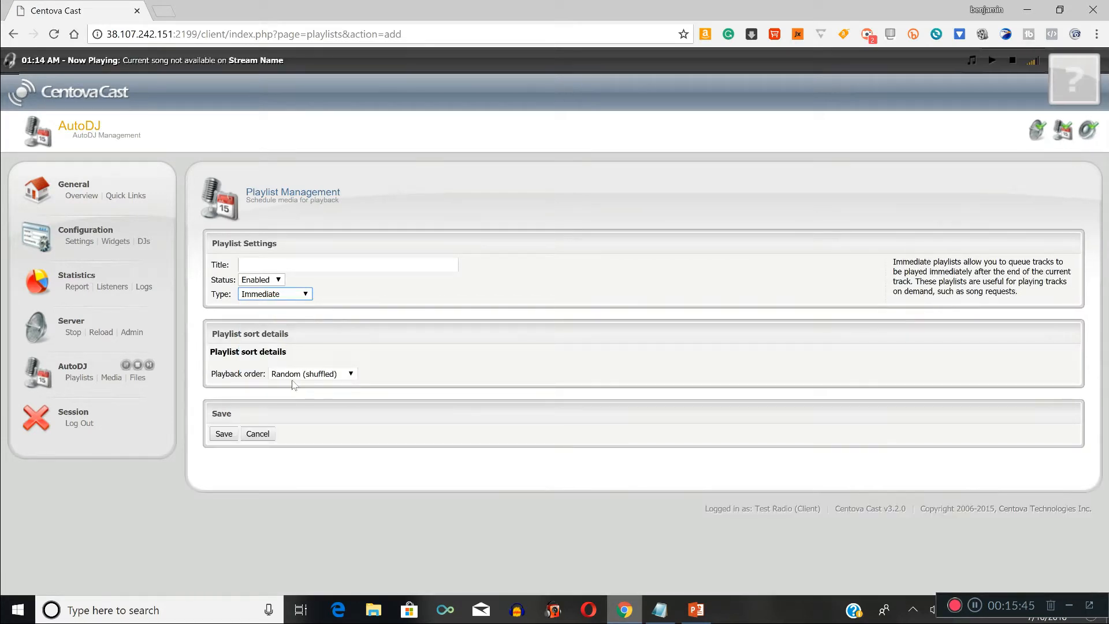
pyautogui.click(301, 374)
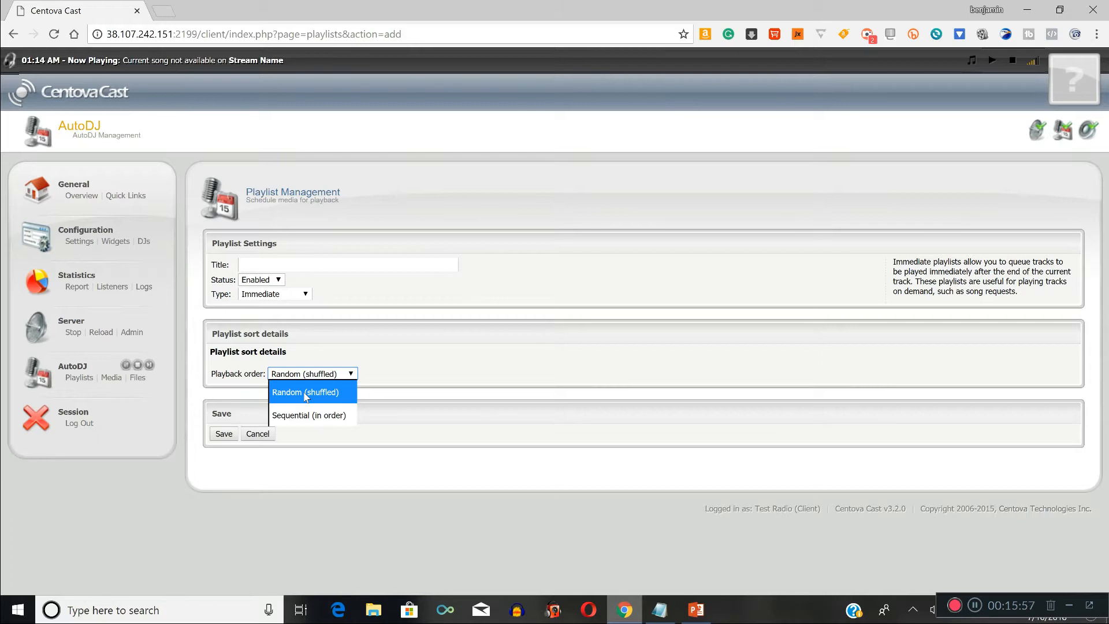
pyautogui.click(271, 430)
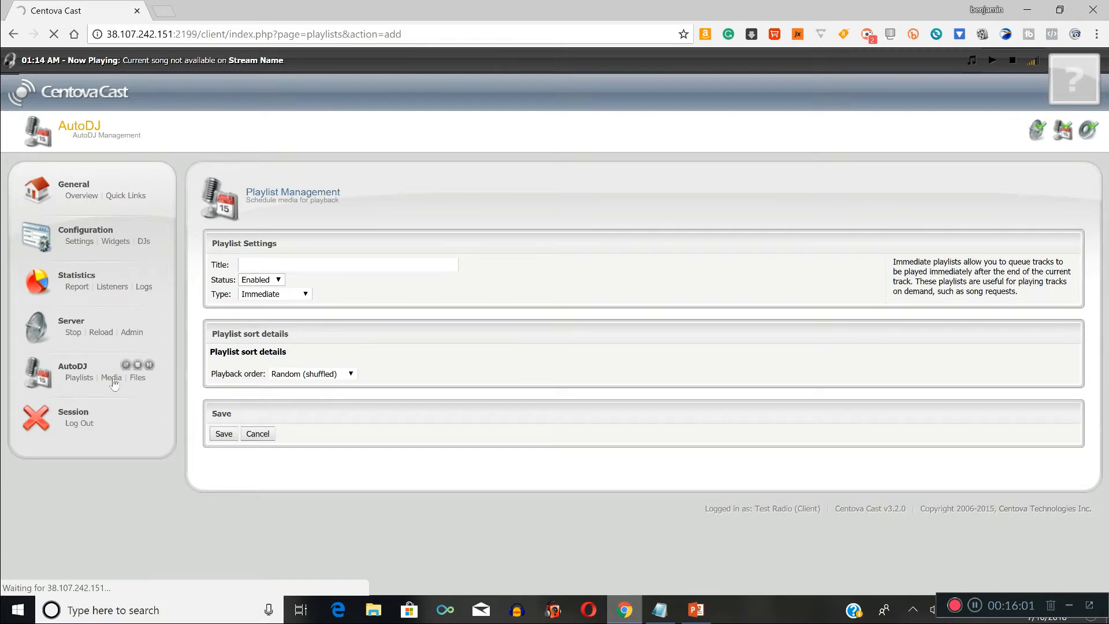
pyautogui.click(82, 376)
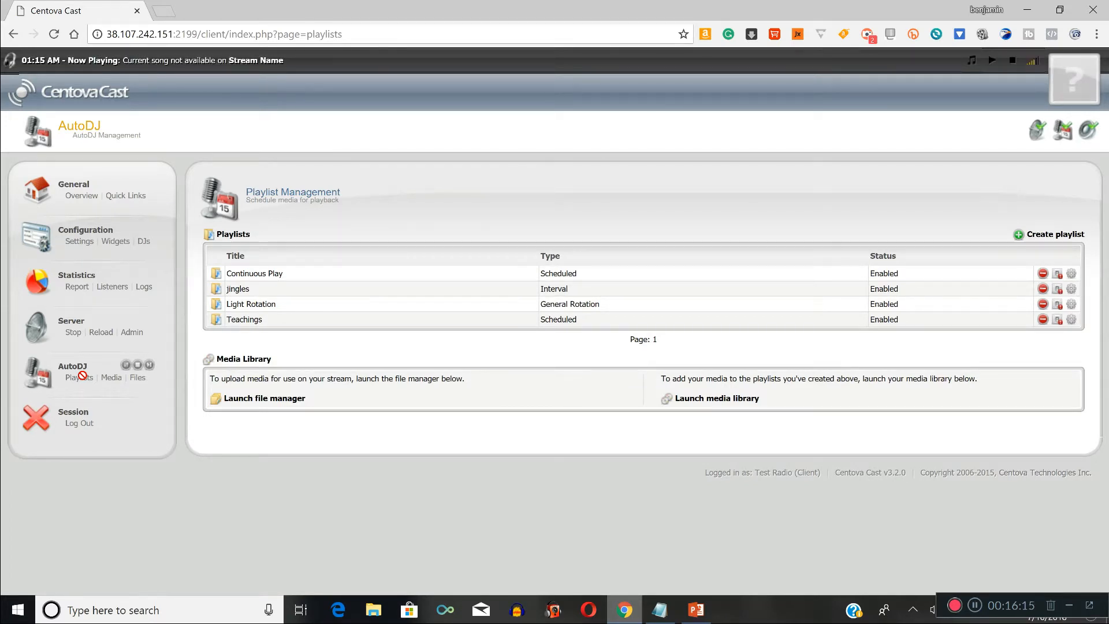
# - Open the AutoDJ file manager and create a folder named "music" inside the media folder
pyautogui.click(138, 378)
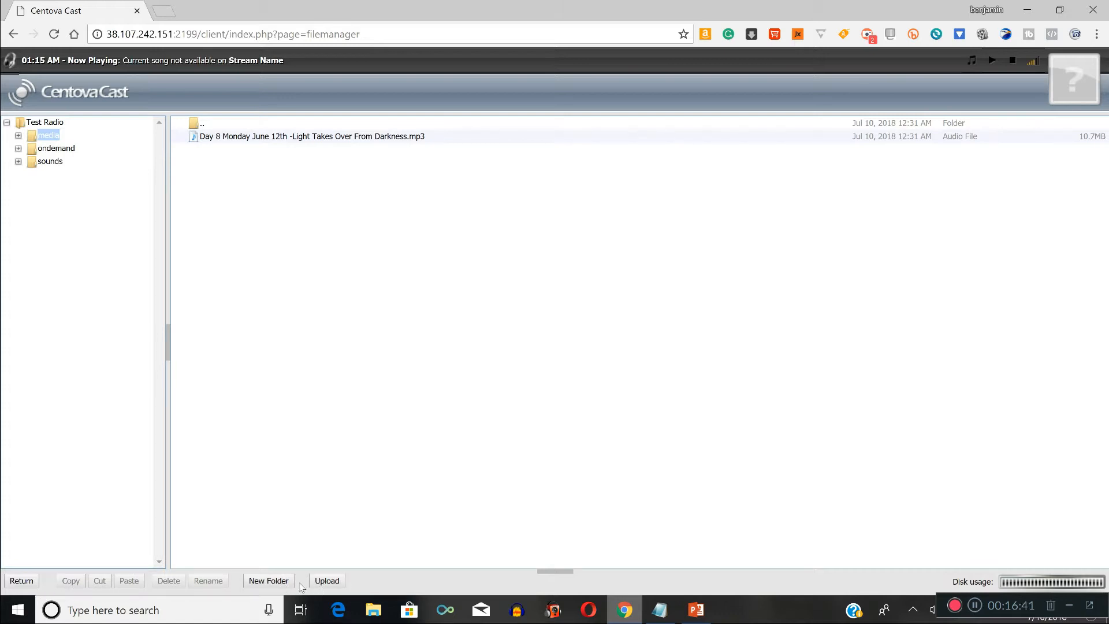
pyautogui.click(276, 581)
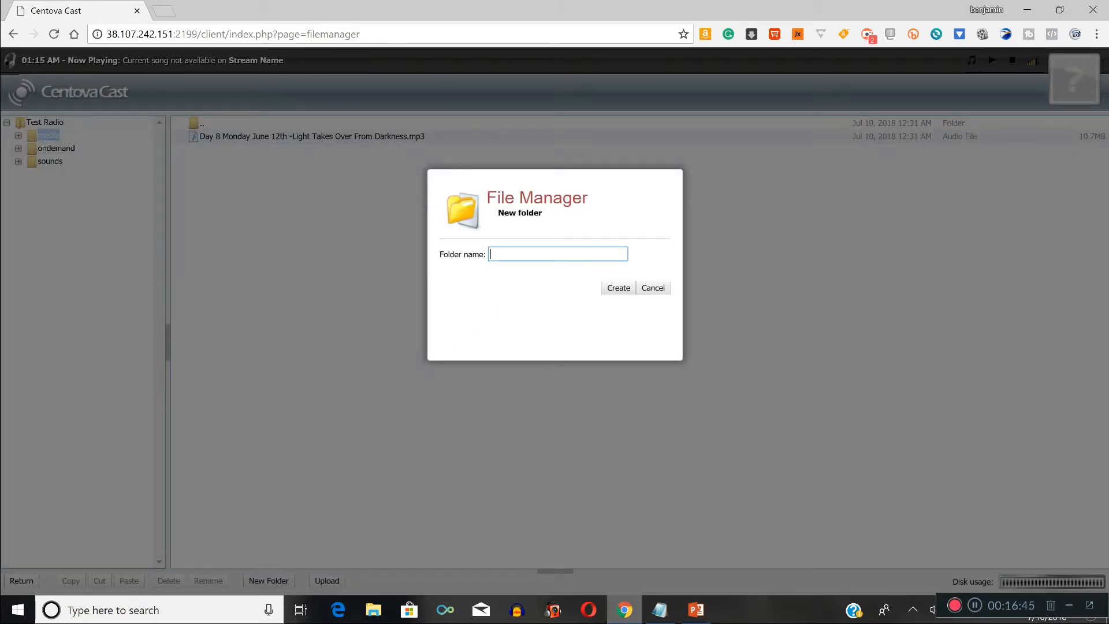
pyautogui.write('teac')
pyautogui.press('BackSpace')
pyautogui.press('BackSpace')
pyautogui.press('BackSpace')
pyautogui.press('BackSpace')
pyautogui.write('music')
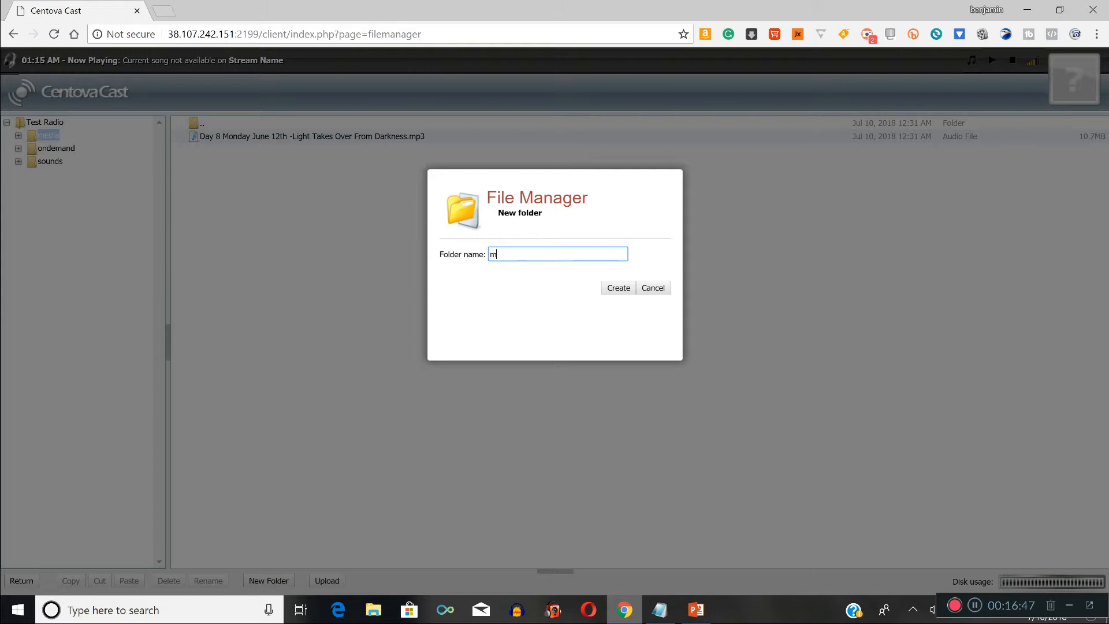
pyautogui.click(627, 291)
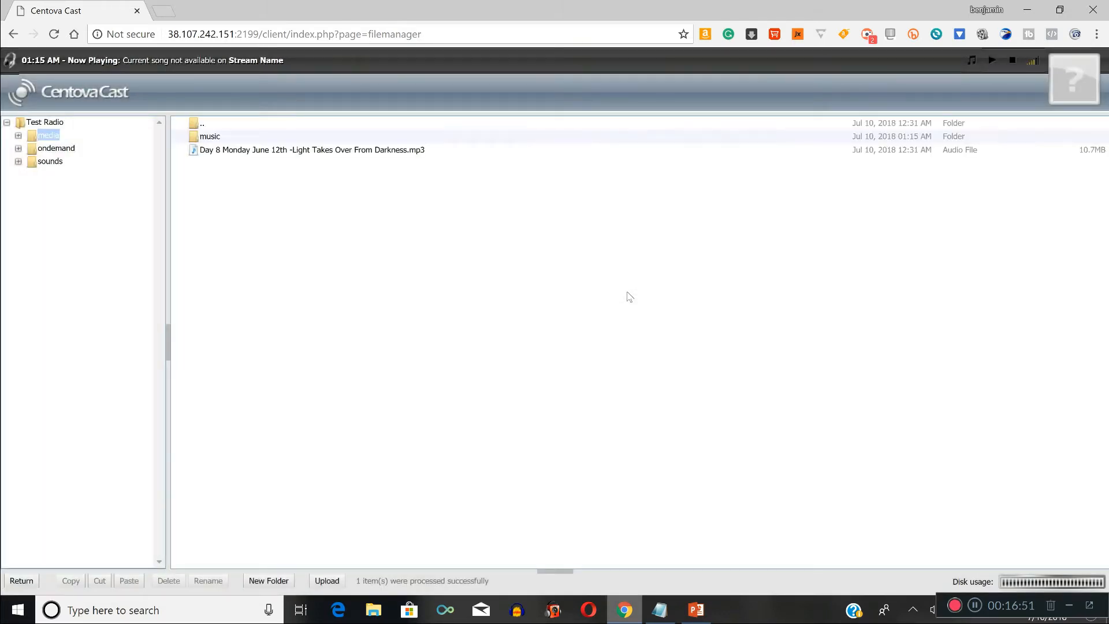
# - Upload the seven songs from "Abena Sakyi - Ill Be Still" to "abena-sakyi-i-am-yours" in the computer's Music > ABENA folder into the new music folder
pyautogui.click(218, 140)
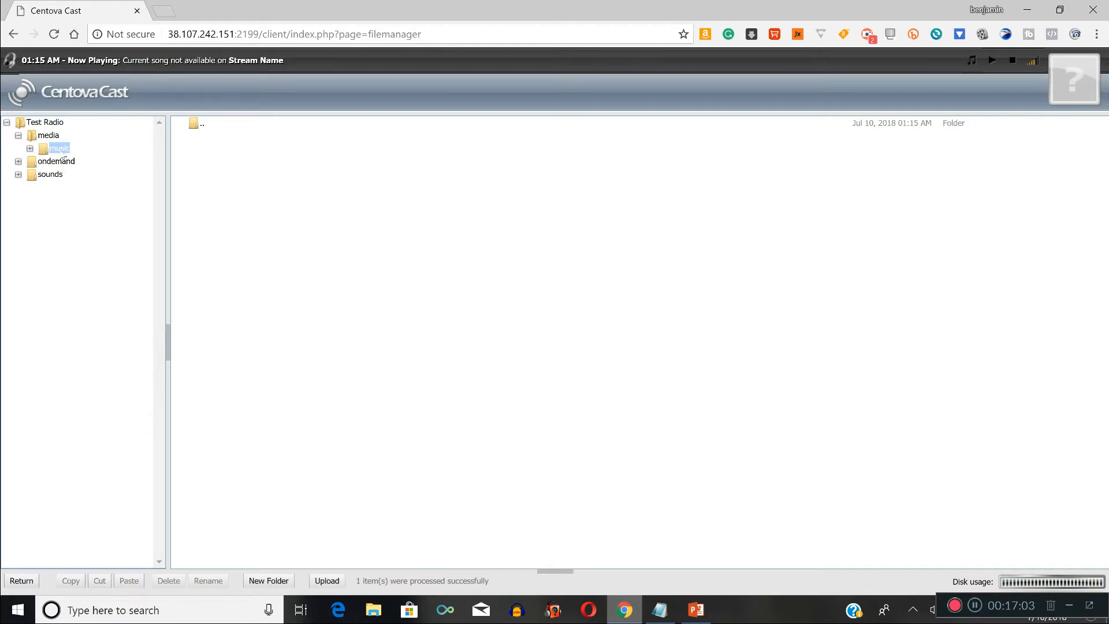
pyautogui.click(340, 581)
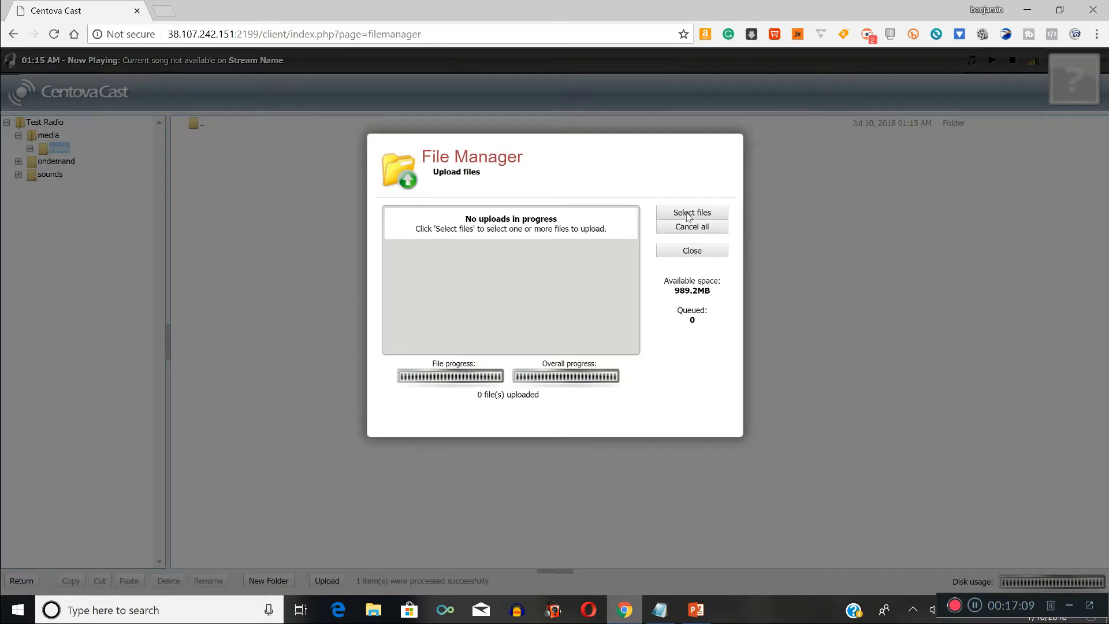
pyautogui.click(688, 213)
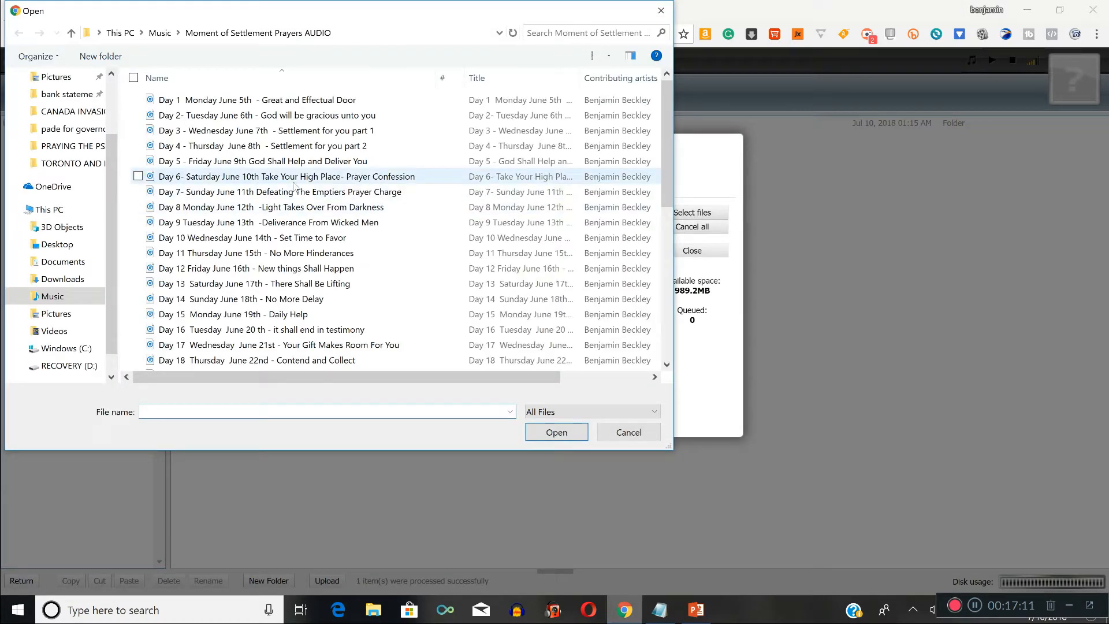
pyautogui.click(68, 301)
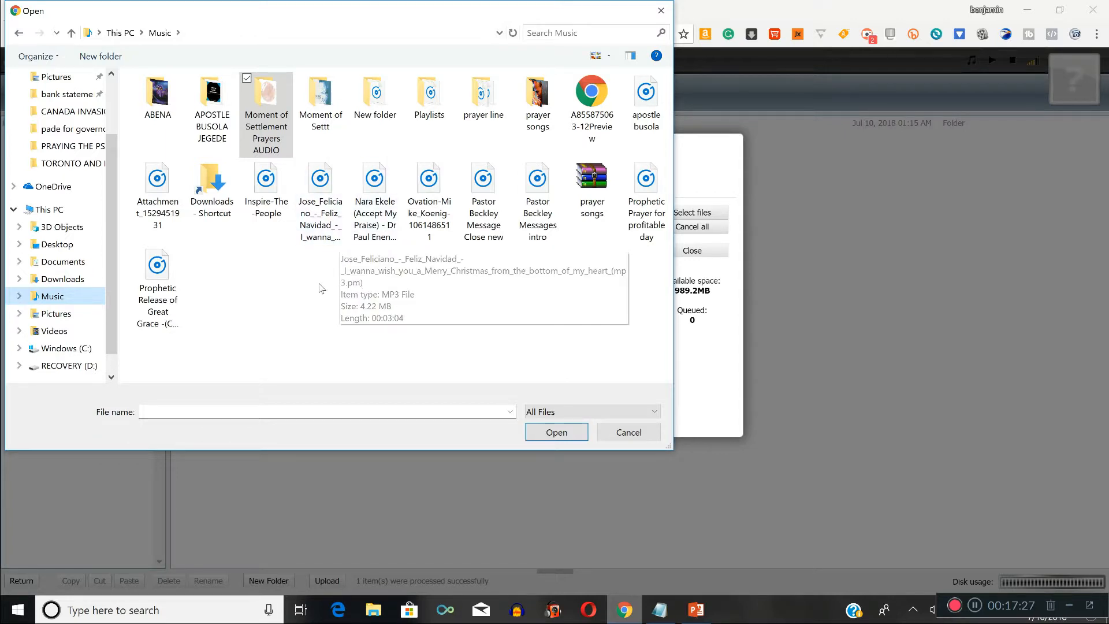
pyautogui.click(165, 119)
pyautogui.doubleClick(166, 119)
pyautogui.click(196, 117)
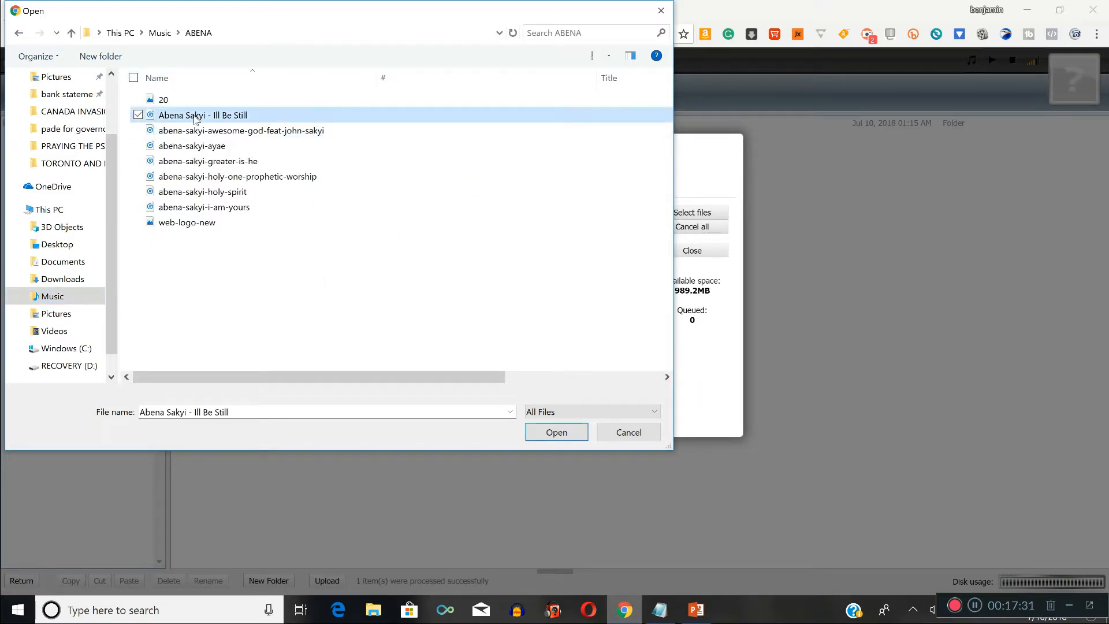
pyautogui.keyDown('shift'); pyautogui.click(205, 207); pyautogui.keyUp('shift')
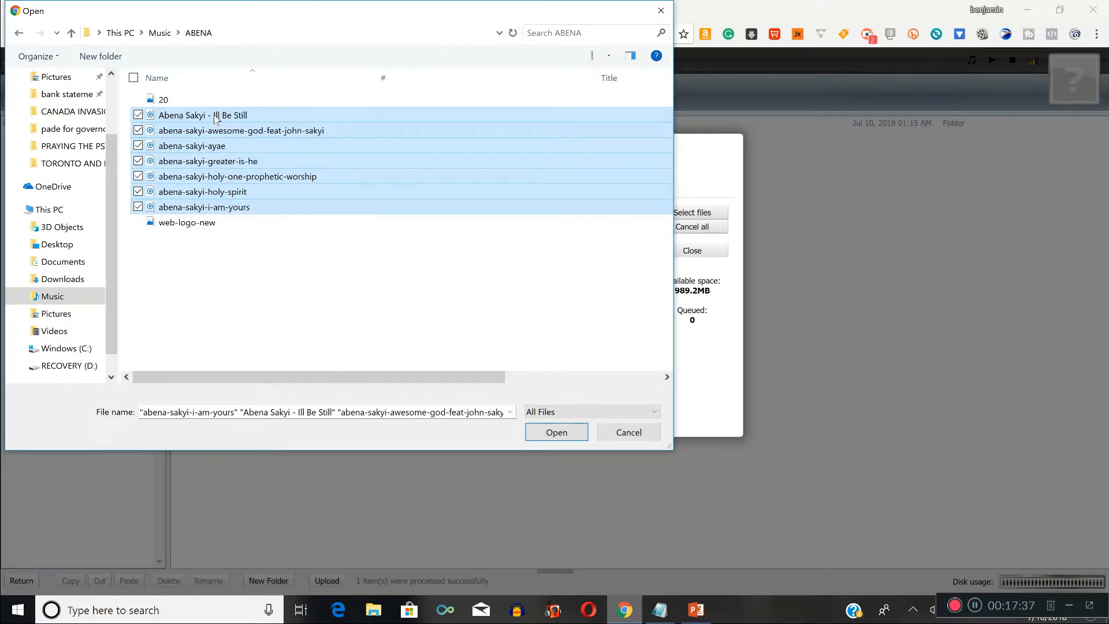
pyautogui.click(183, 115)
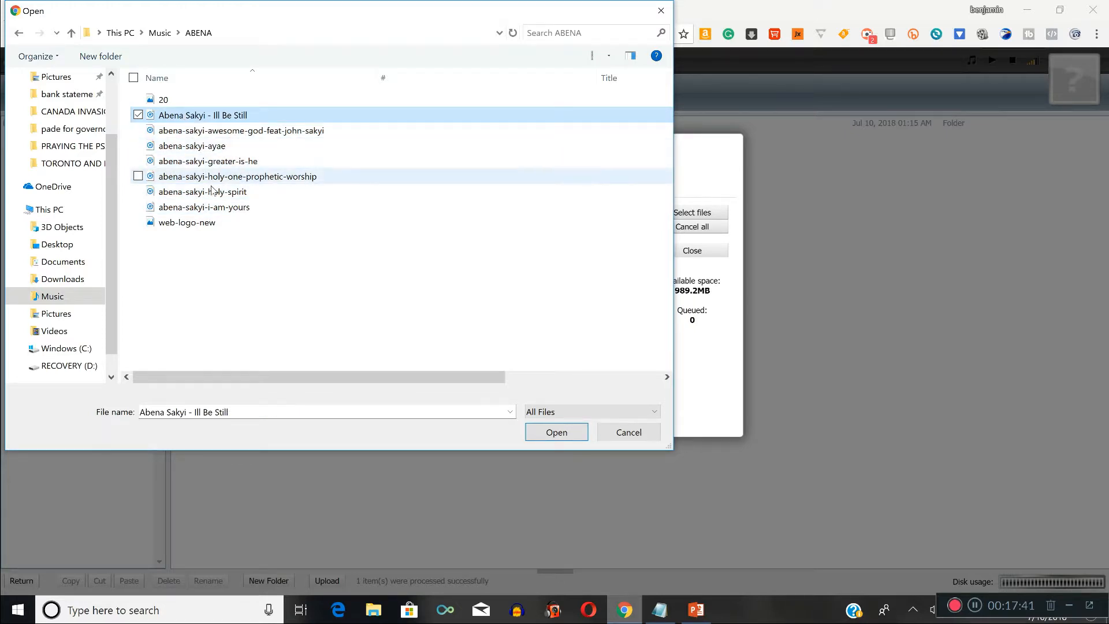
pyautogui.keyDown('shift'); pyautogui.click(219, 208); pyautogui.keyUp('shift')
pyautogui.click(551, 433)
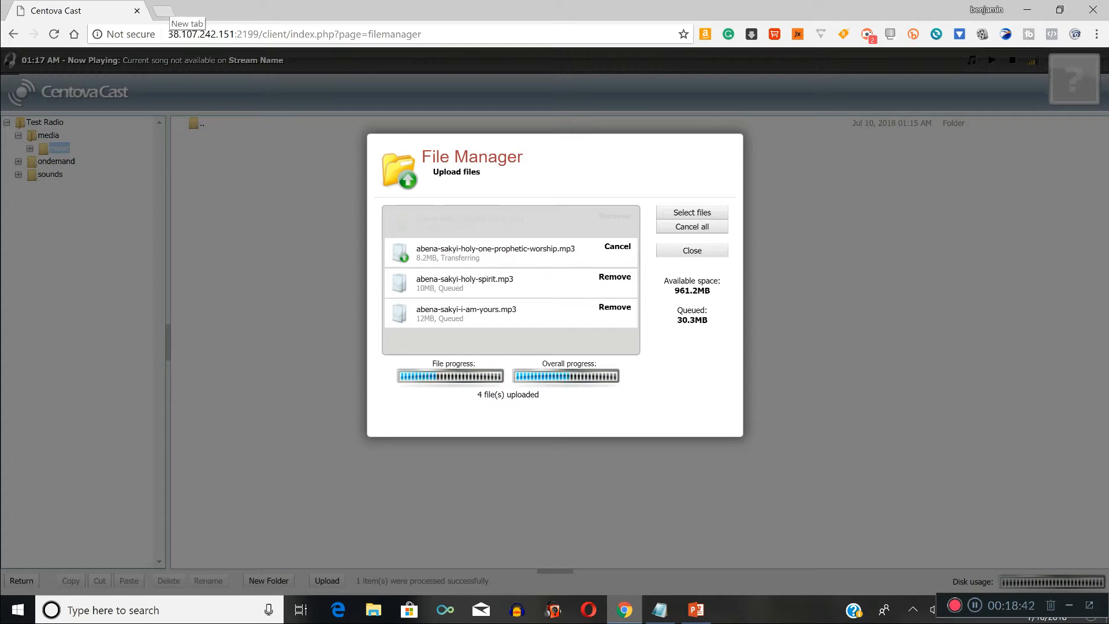
# - Open the media.io online audio converter in a new browser tab
pyautogui.click(170, 13)
pyautogui.write('m')
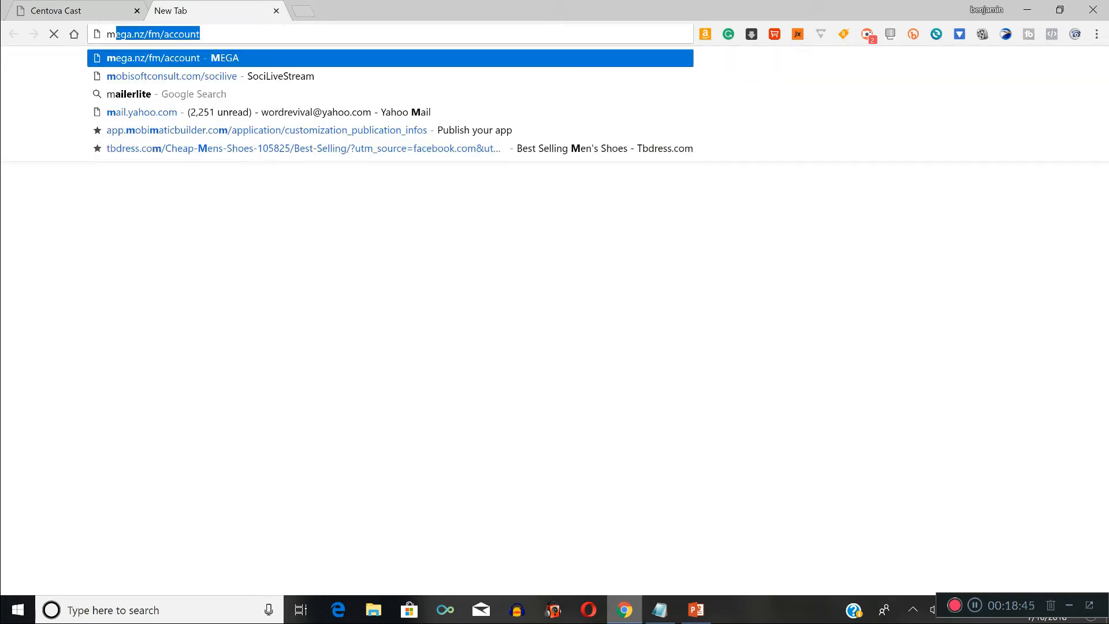
pyautogui.write('edia.io')
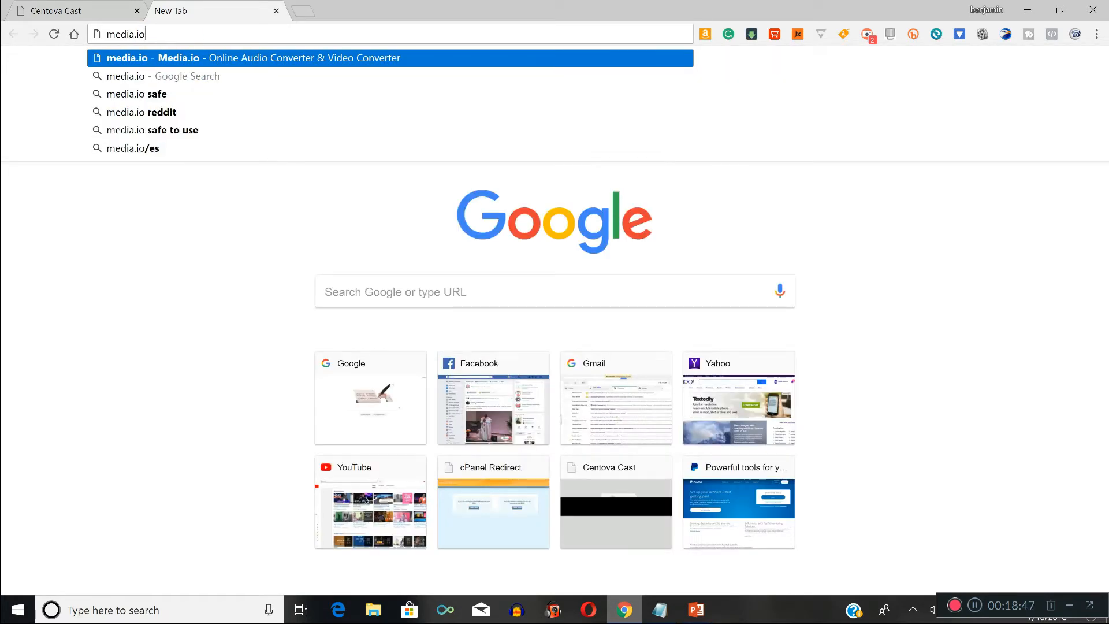
pyautogui.press('Return')
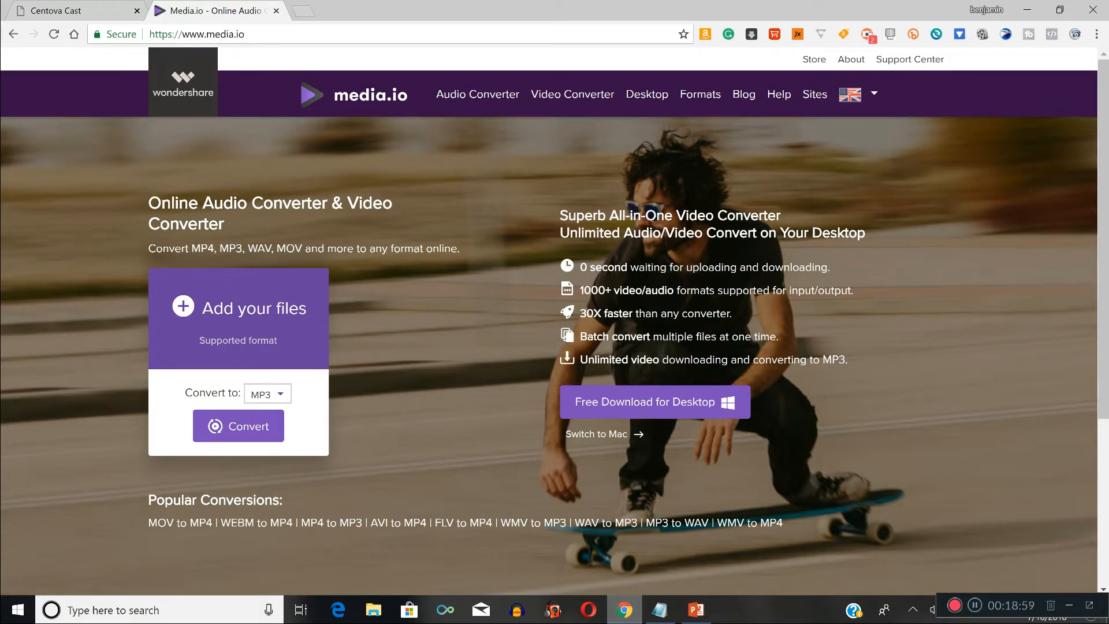
# - Examine the converter's output format choices and how it adds files, without choosing a file
pyautogui.click(270, 394)
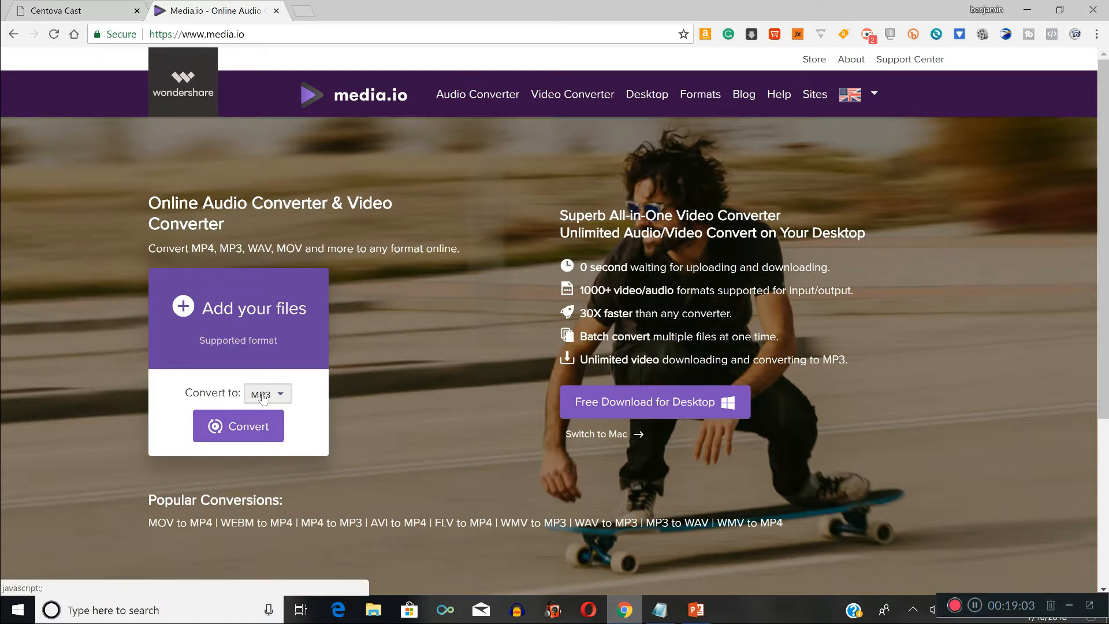
pyautogui.click(263, 395)
pyautogui.moveTo(277, 443)
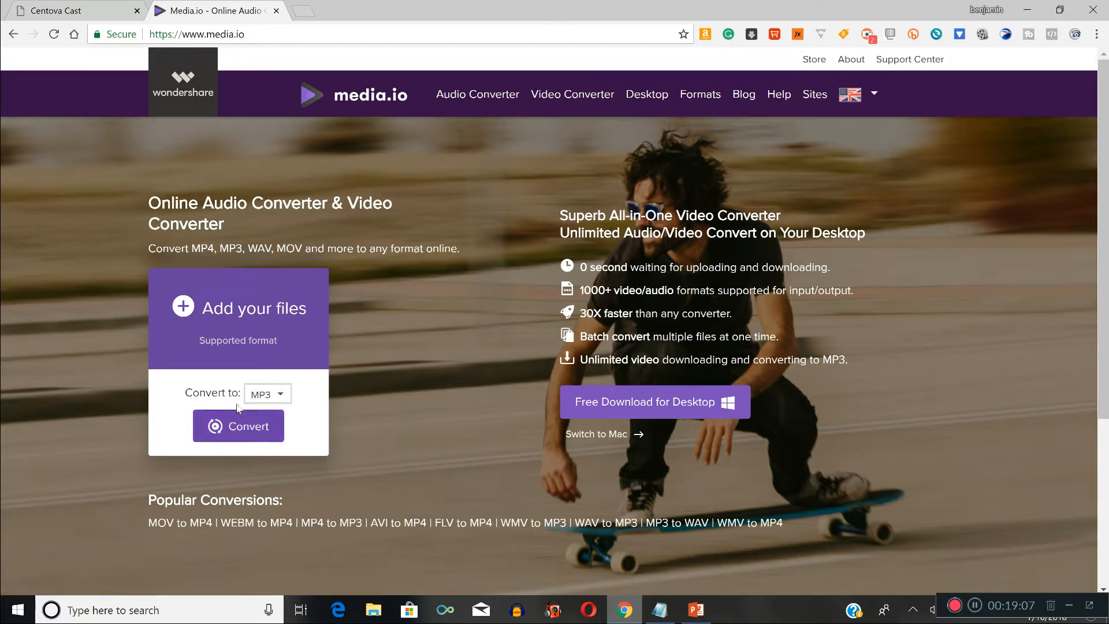
pyautogui.click(226, 316)
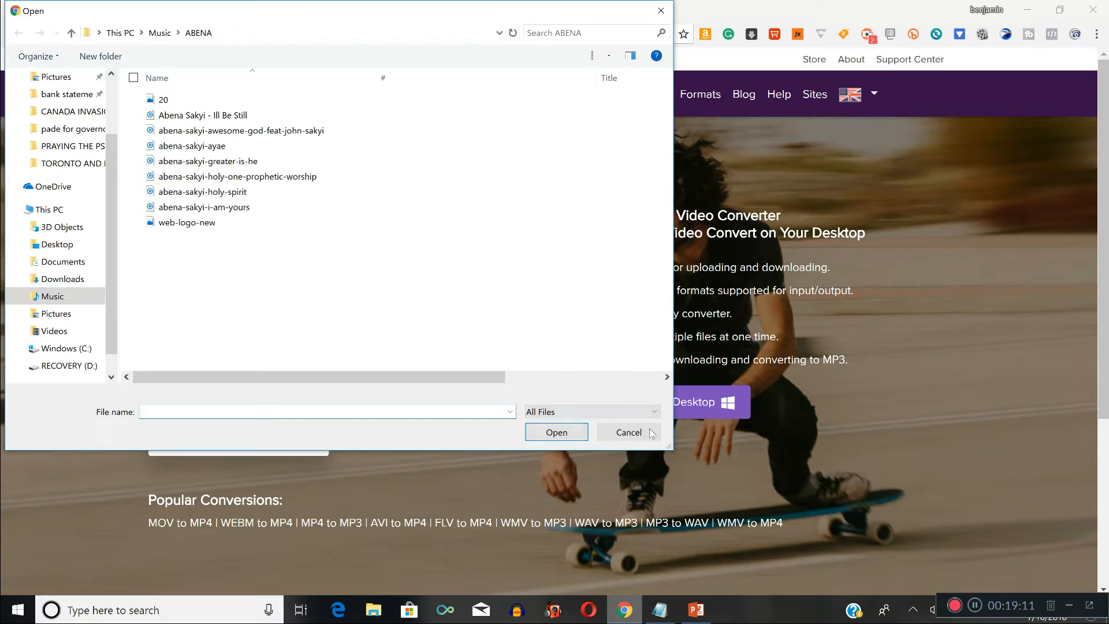
pyautogui.click(628, 430)
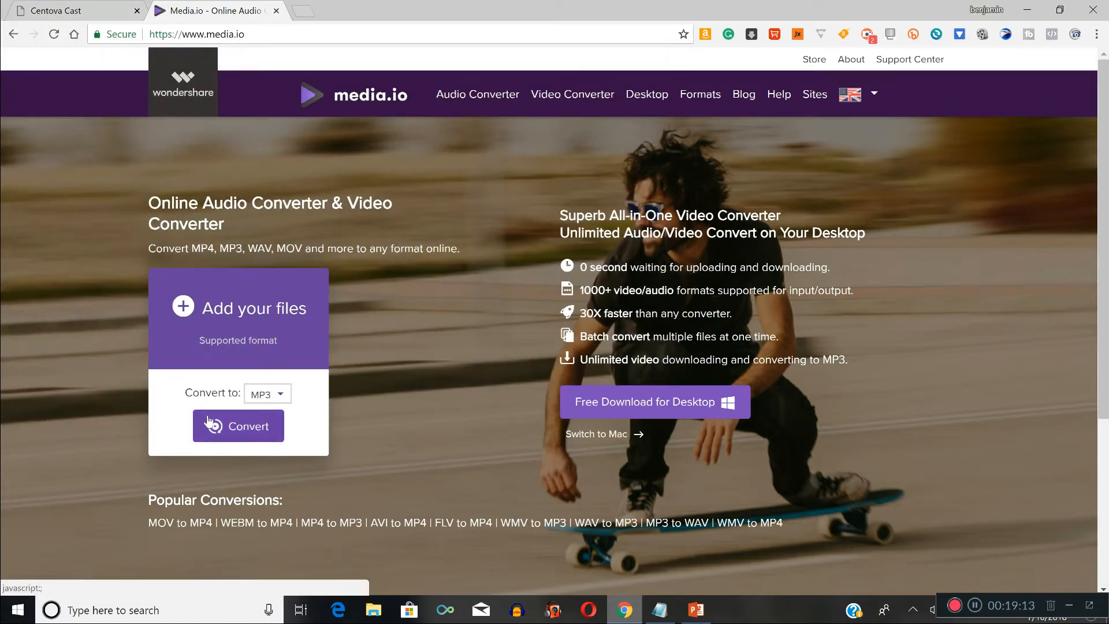
# - Switch back to Centova Cast, close the file upload dialog and leave the file manager
pyautogui.hotkey('ctrl', 'shift', 'Tab')
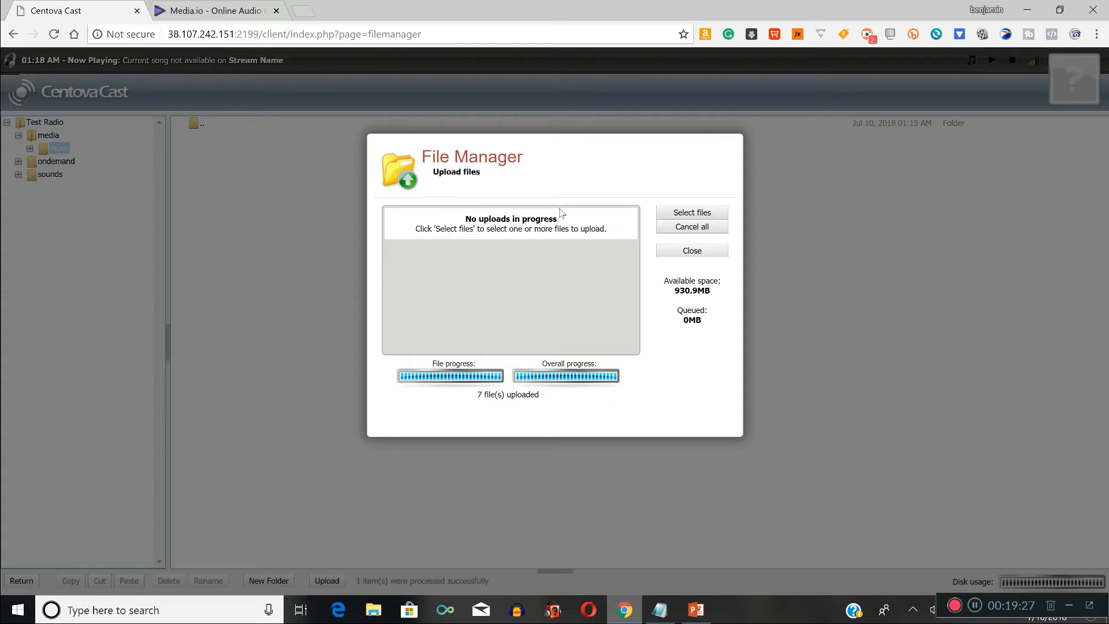
pyautogui.click(691, 252)
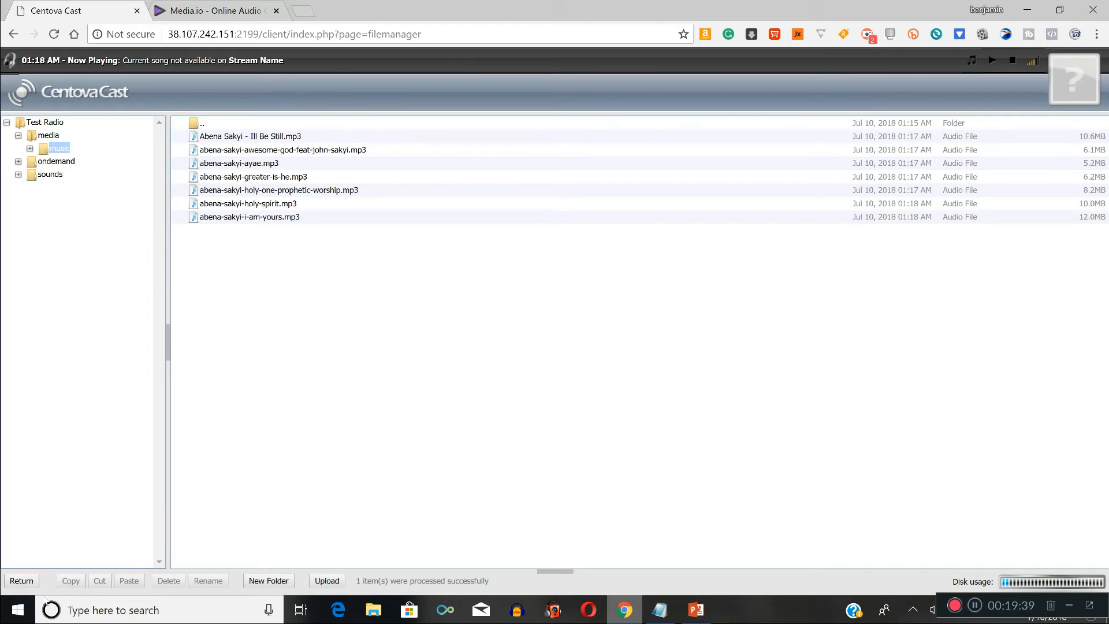
pyautogui.click(21, 580)
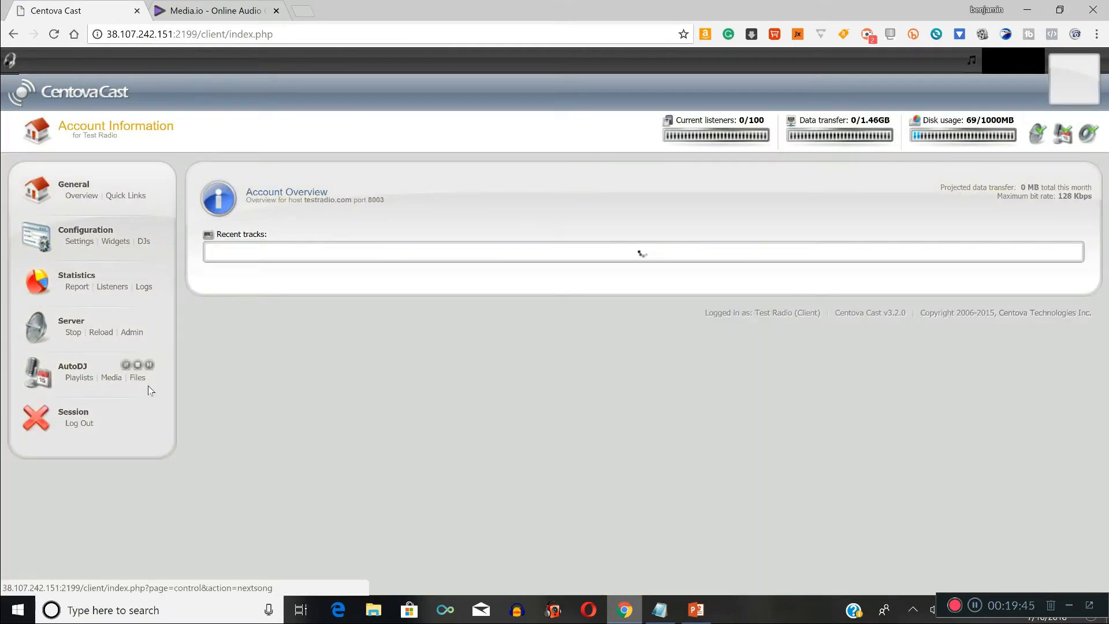
# - Reopen the file manager to check the uploaded songs in the music folder, and return to the account overview
pyautogui.click(143, 378)
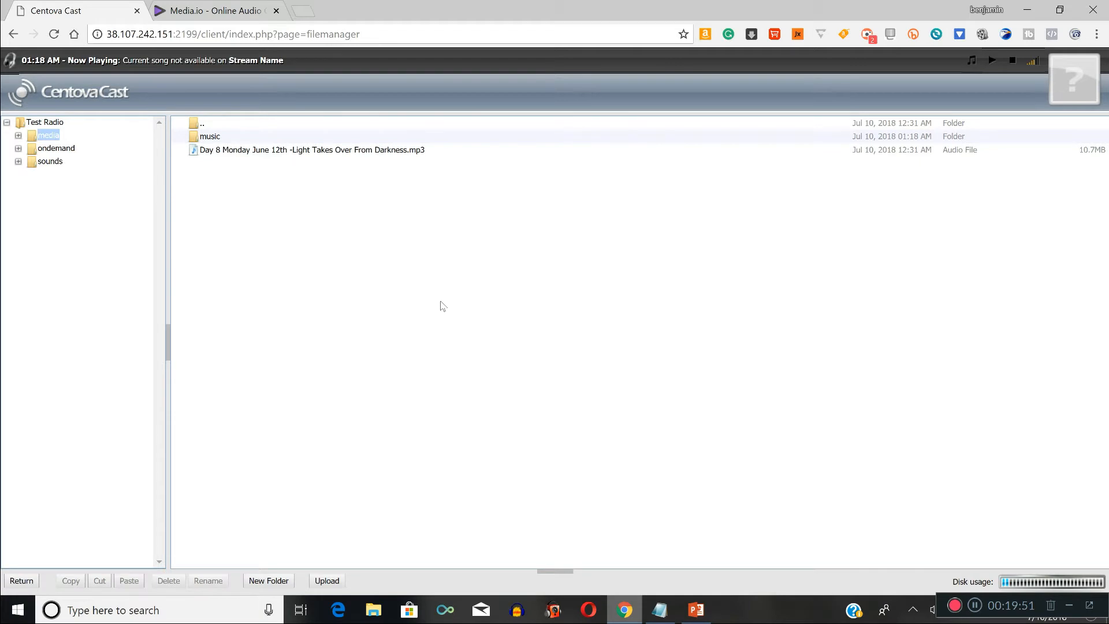
pyautogui.click(224, 138)
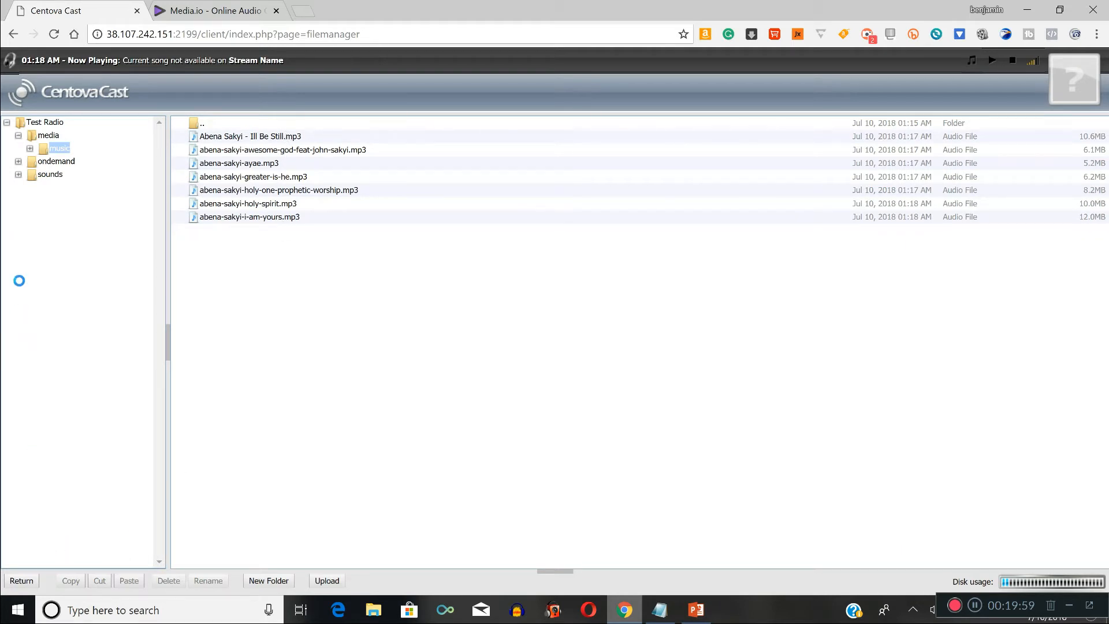
pyautogui.click(27, 583)
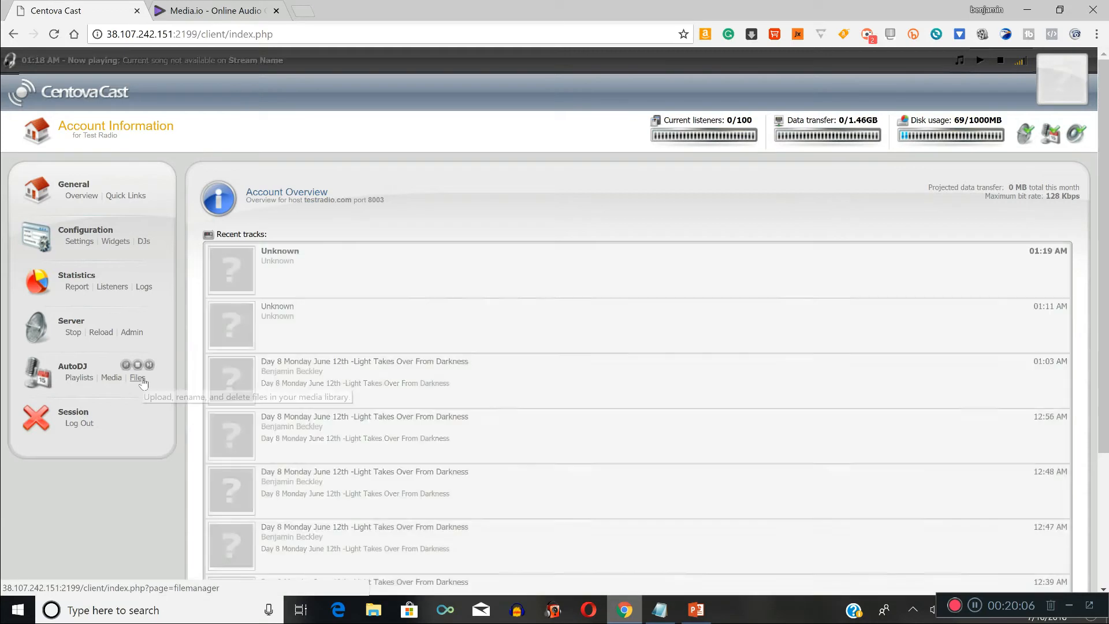
# - Upload the Day 9 to Day 13 audio files from Moment of Settlement Prayers AUDIO beside the music folder, and return to the overview
pyautogui.click(139, 379)
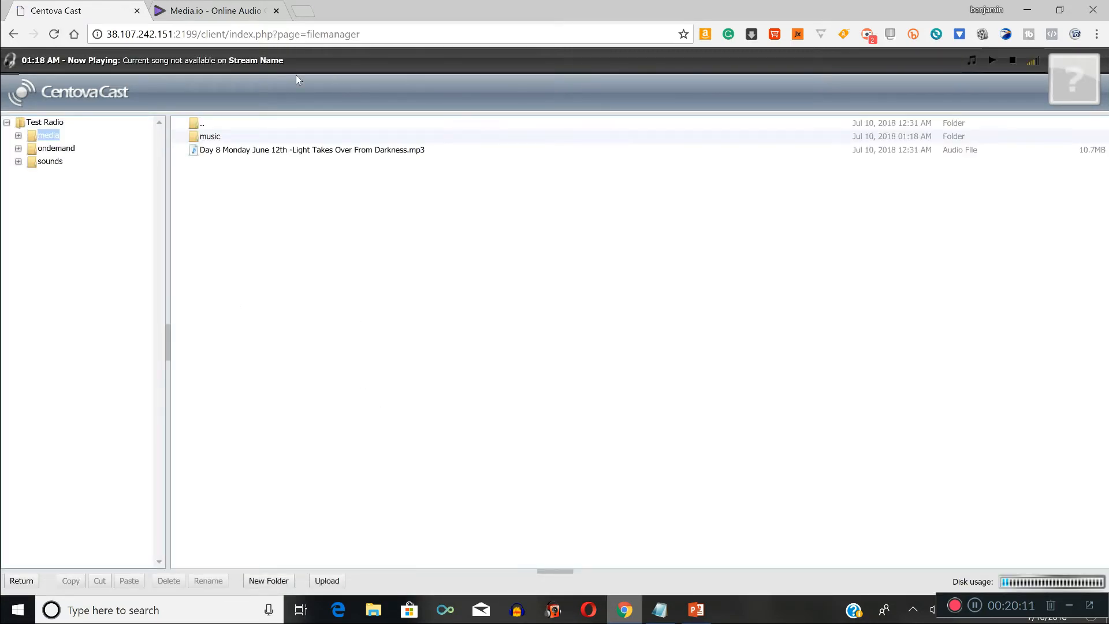
pyautogui.click(327, 581)
pyautogui.click(666, 214)
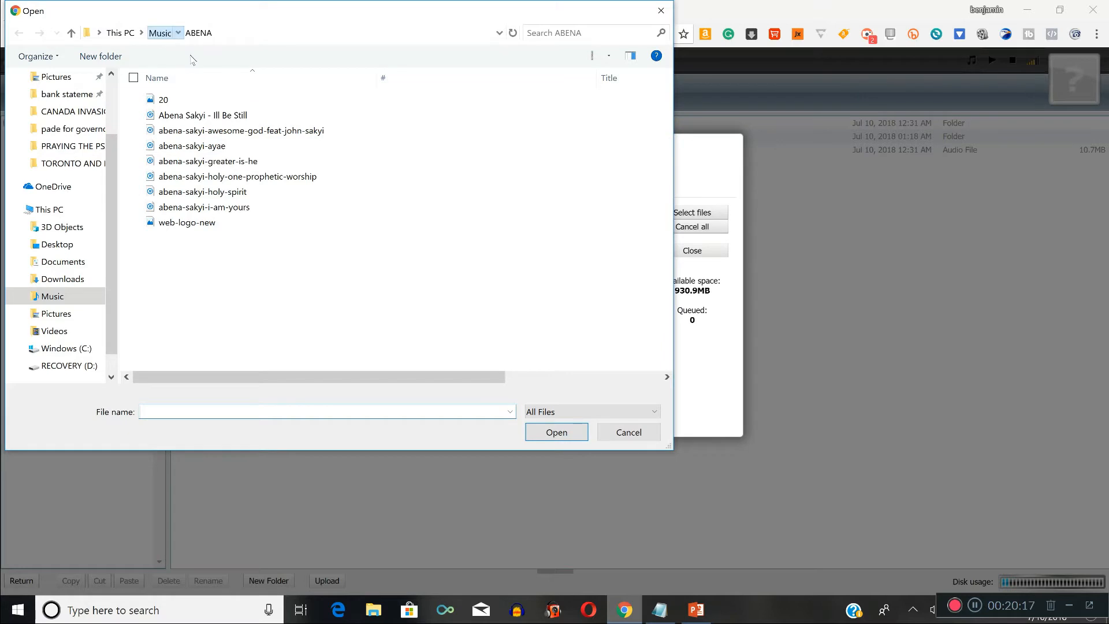
pyautogui.click(160, 33)
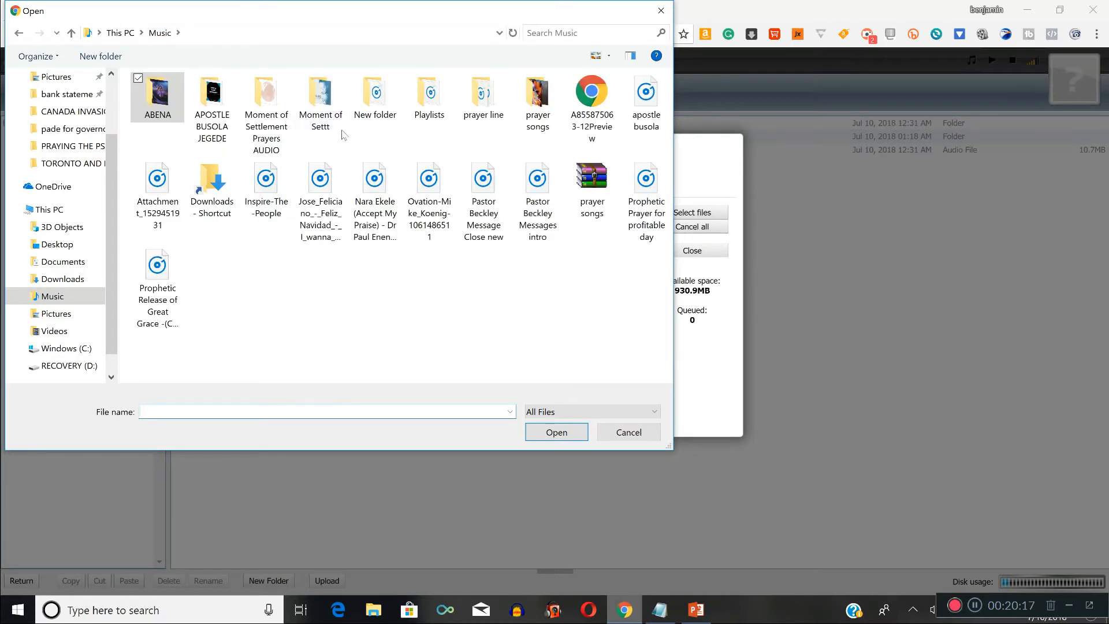
pyautogui.doubleClick(261, 98)
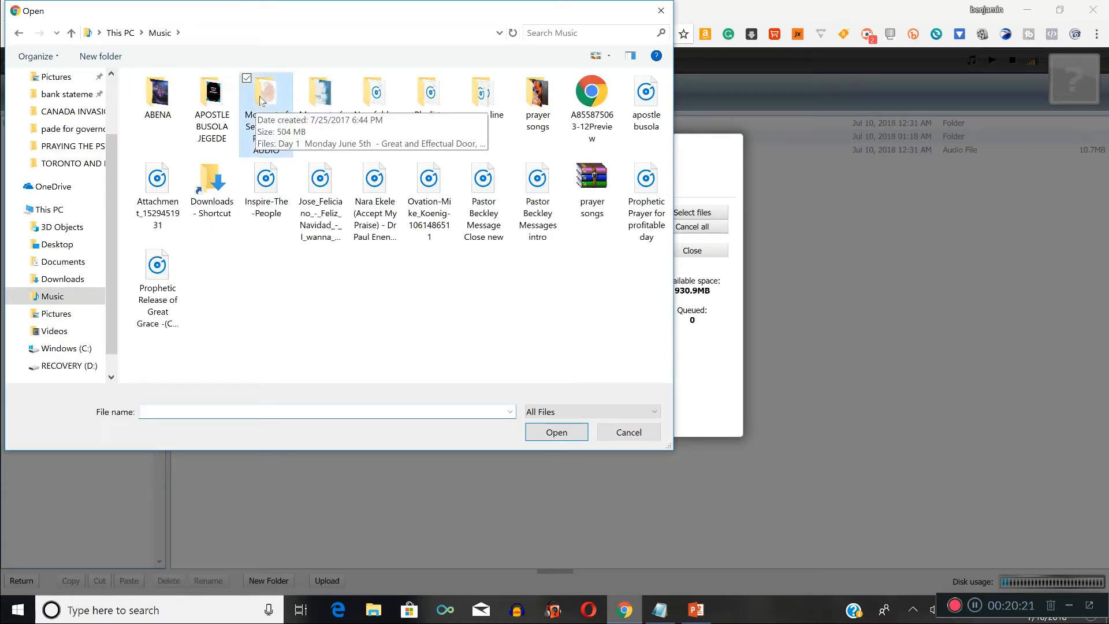
pyautogui.click(234, 224)
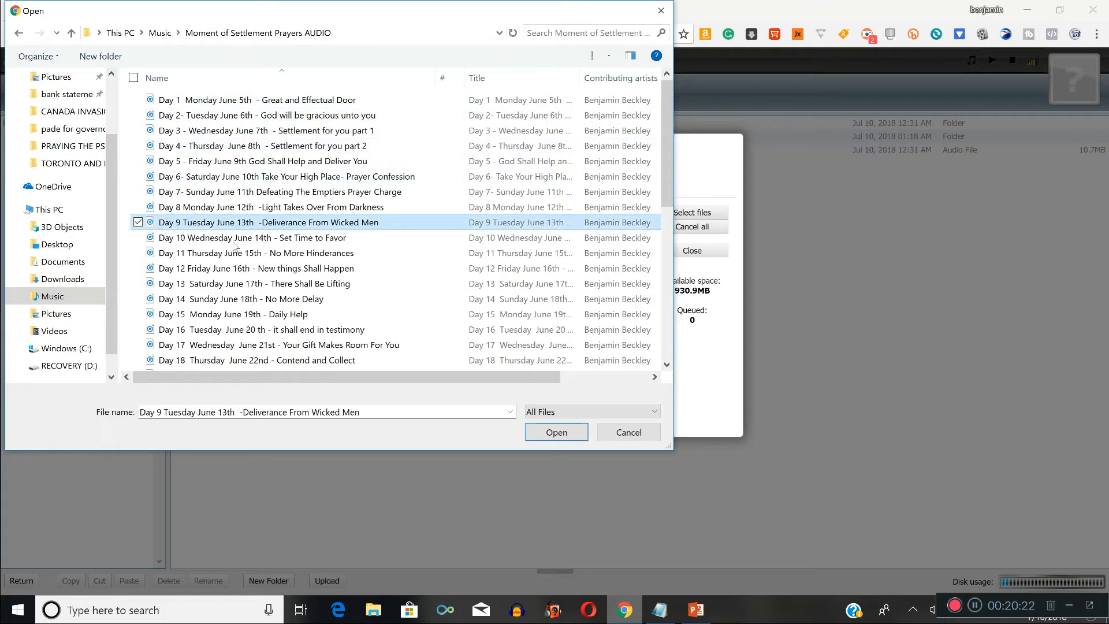
pyautogui.keyDown('shift'); pyautogui.click(230, 283); pyautogui.keyUp('shift')
pyautogui.click(550, 431)
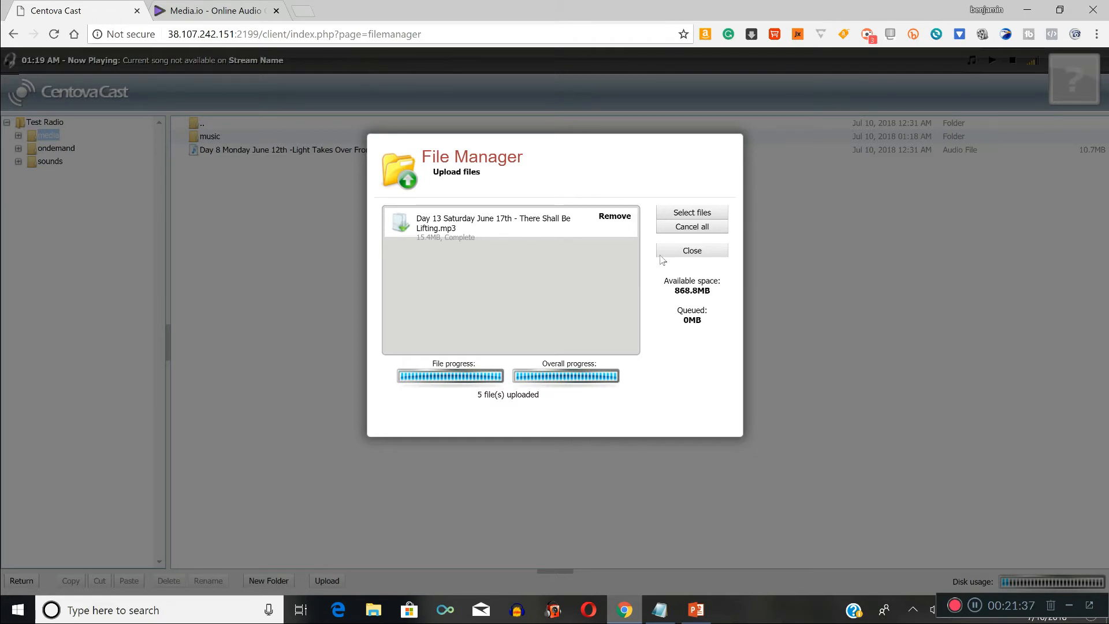
pyautogui.click(703, 254)
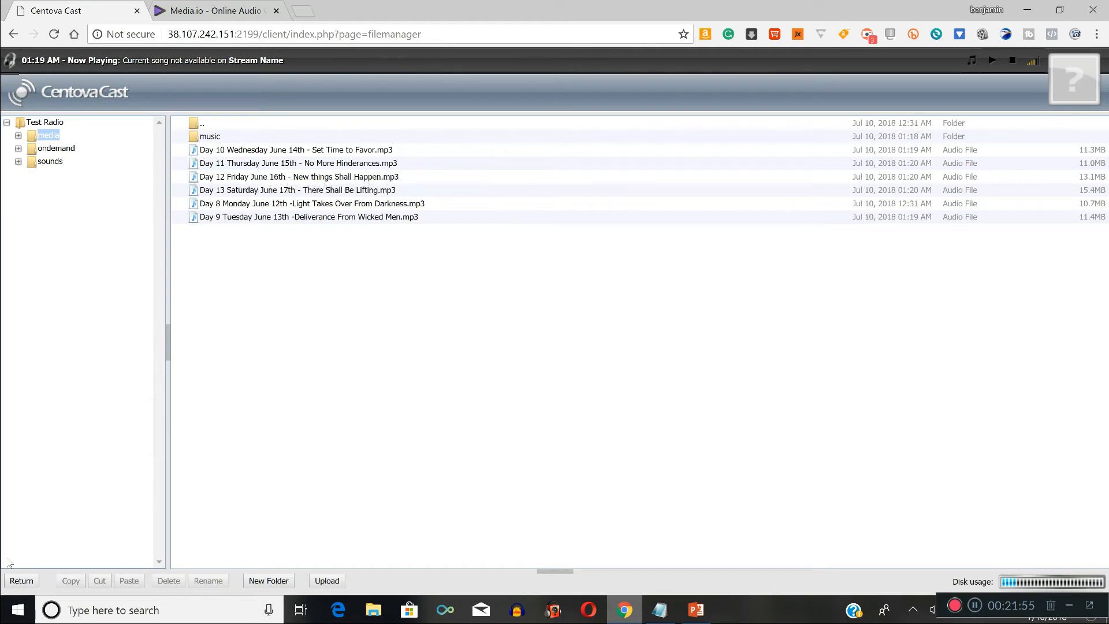
pyautogui.click(19, 584)
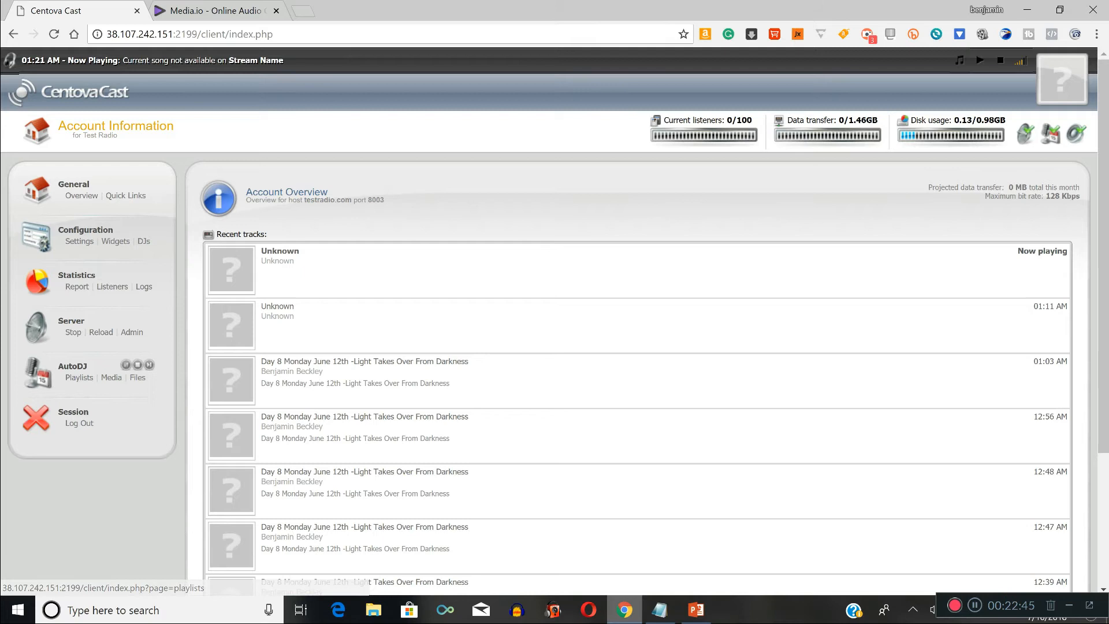
# - Open the AutoDJ media library and switch it to browsing by folders
pyautogui.click(114, 380)
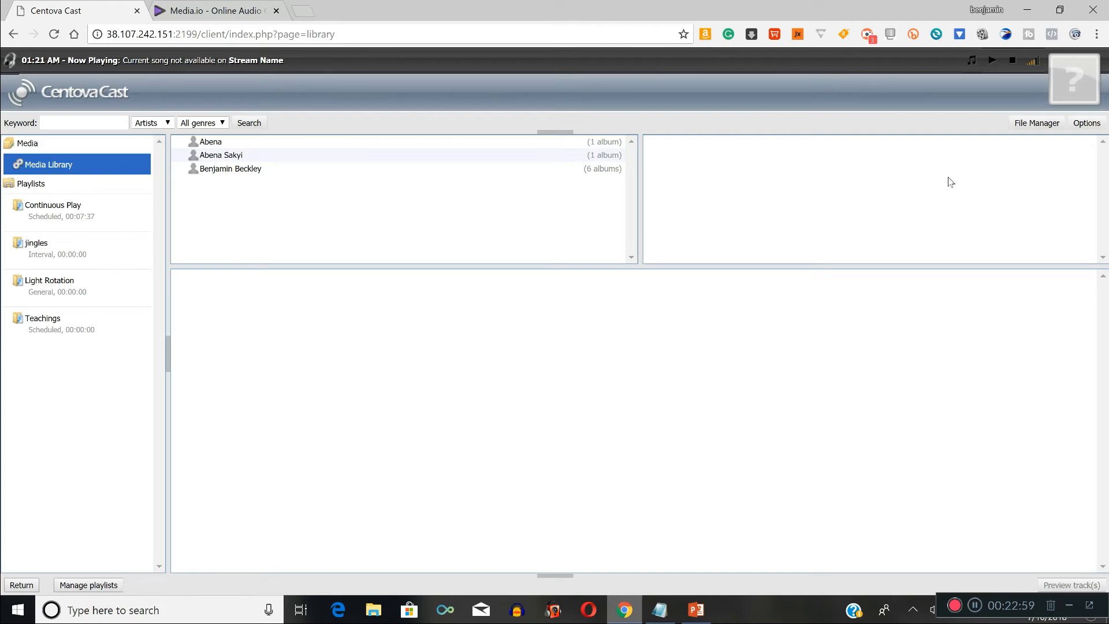
pyautogui.click(1092, 123)
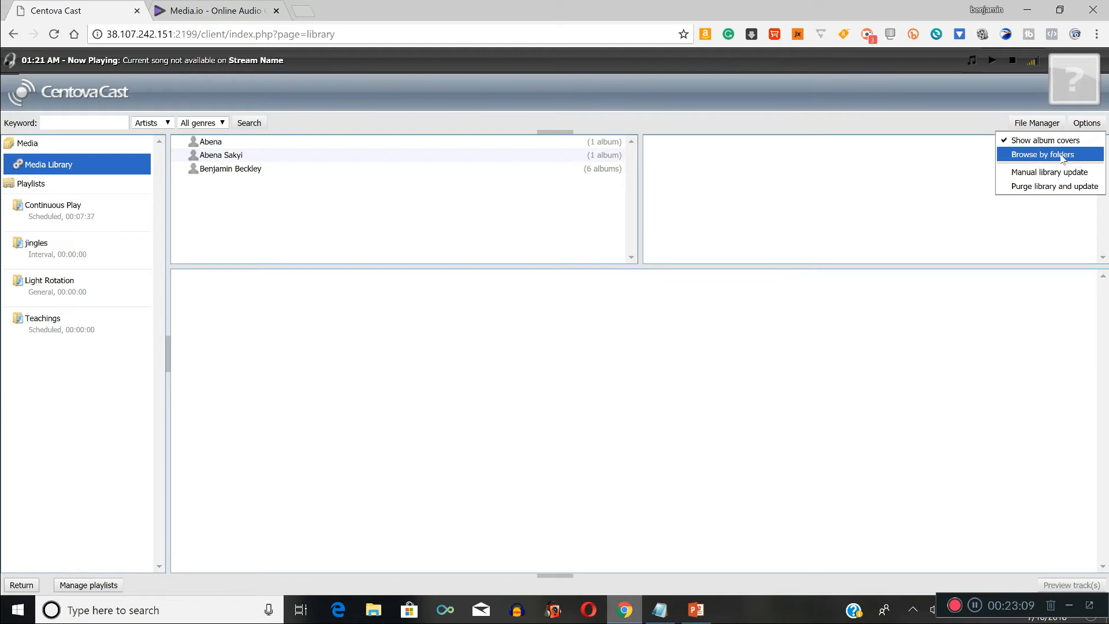
pyautogui.click(1062, 158)
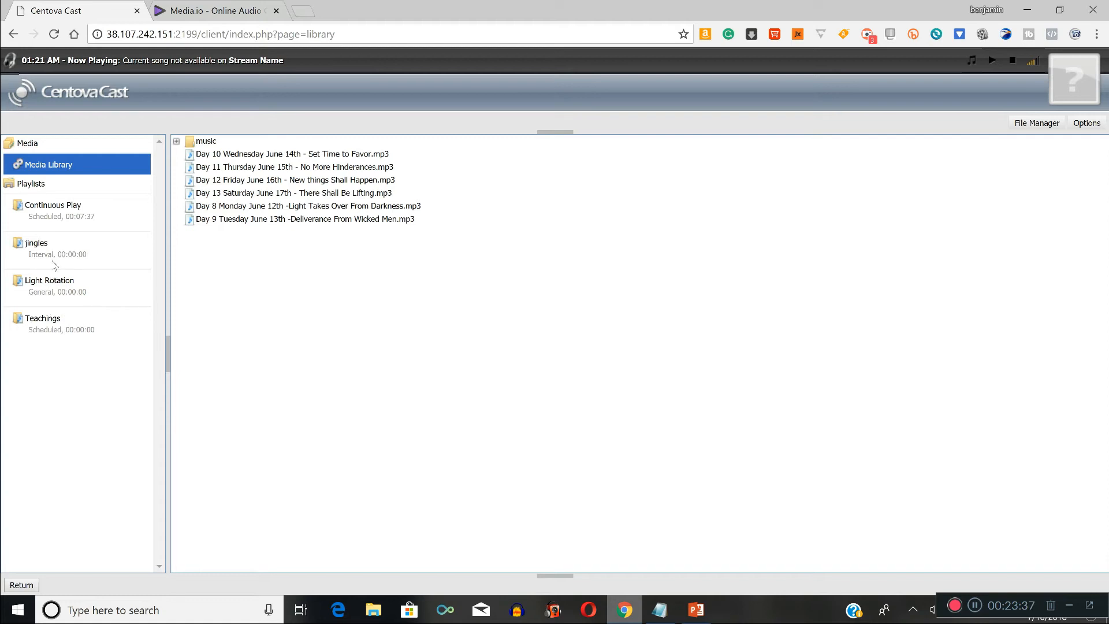
# - Add all songs in the music folder to the jingles playlist
pyautogui.click(177, 144)
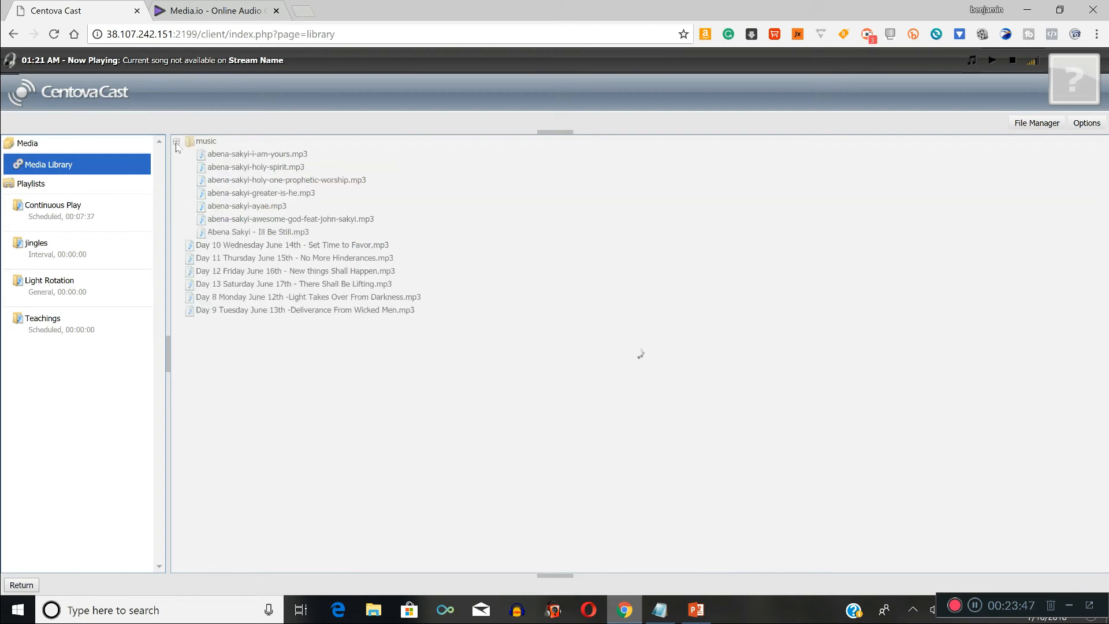
pyautogui.click(259, 155)
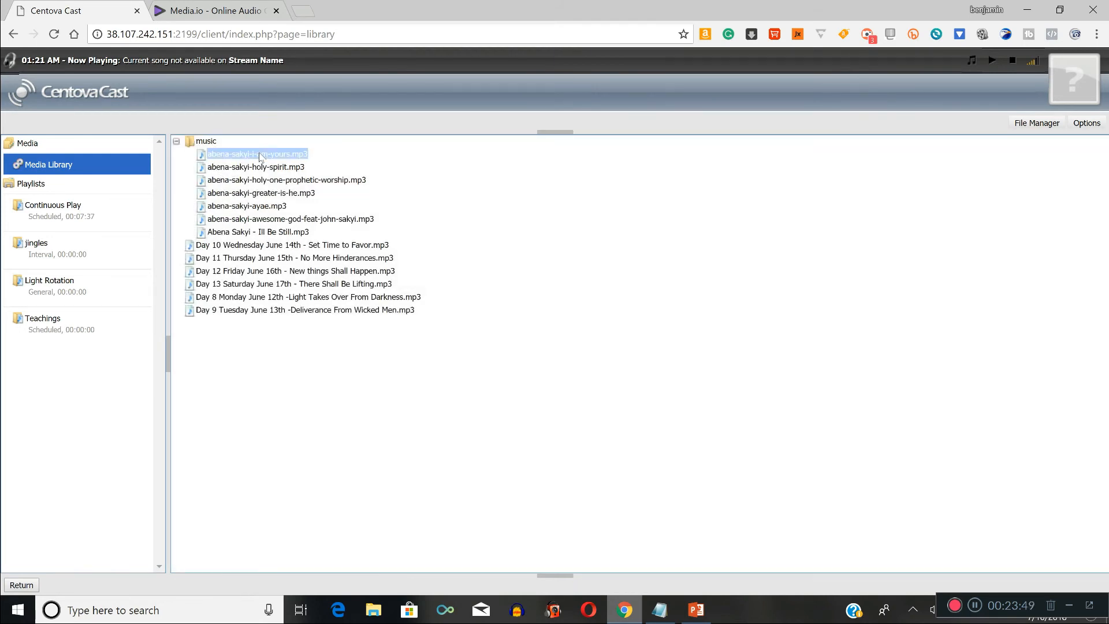
pyautogui.keyDown('shift'); pyautogui.click(273, 232); pyautogui.keyUp('shift')
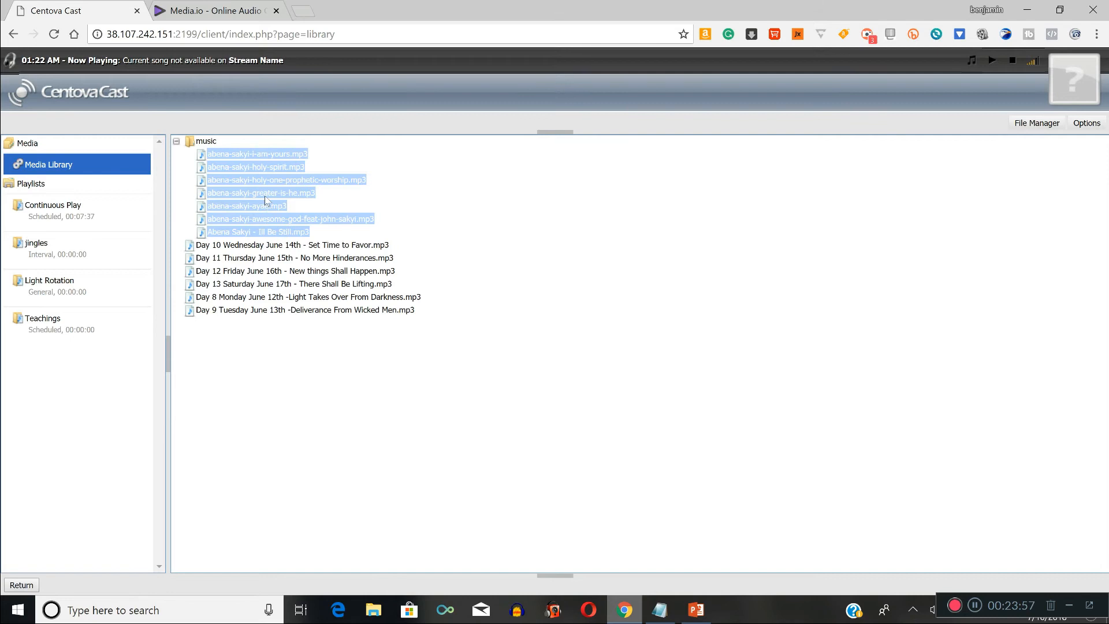
pyautogui.moveTo(266, 194); pyautogui.dragTo(80, 240)
# - Collapse the music folder, add the Day 8 to Day 13 audio files to the Continuous Play playlist, and leave the media library
pyautogui.click(177, 142)
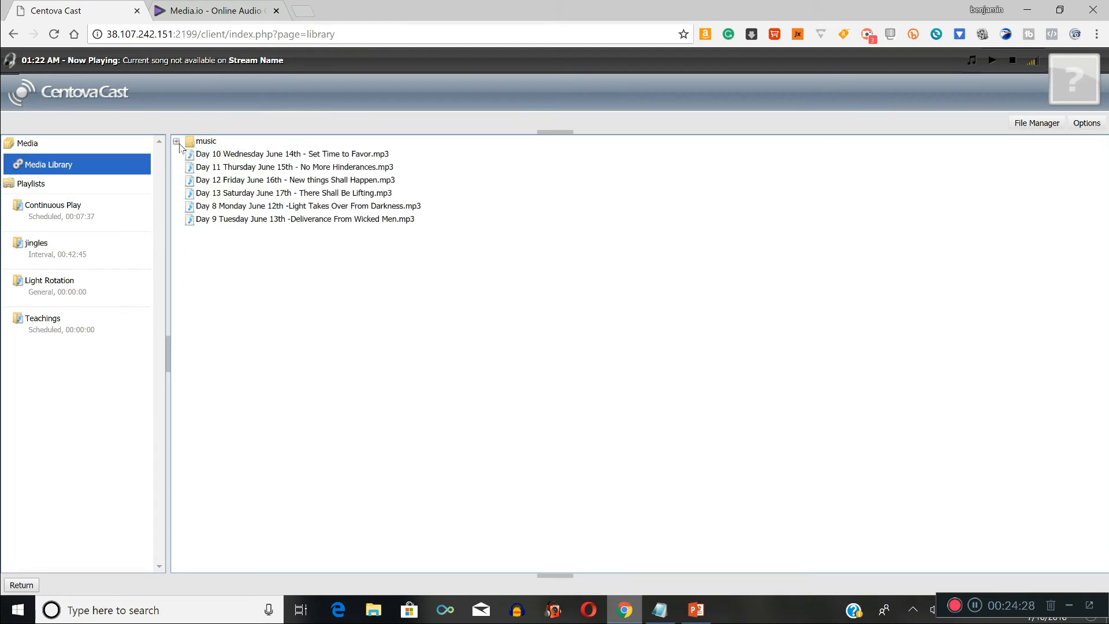
pyautogui.click(223, 156)
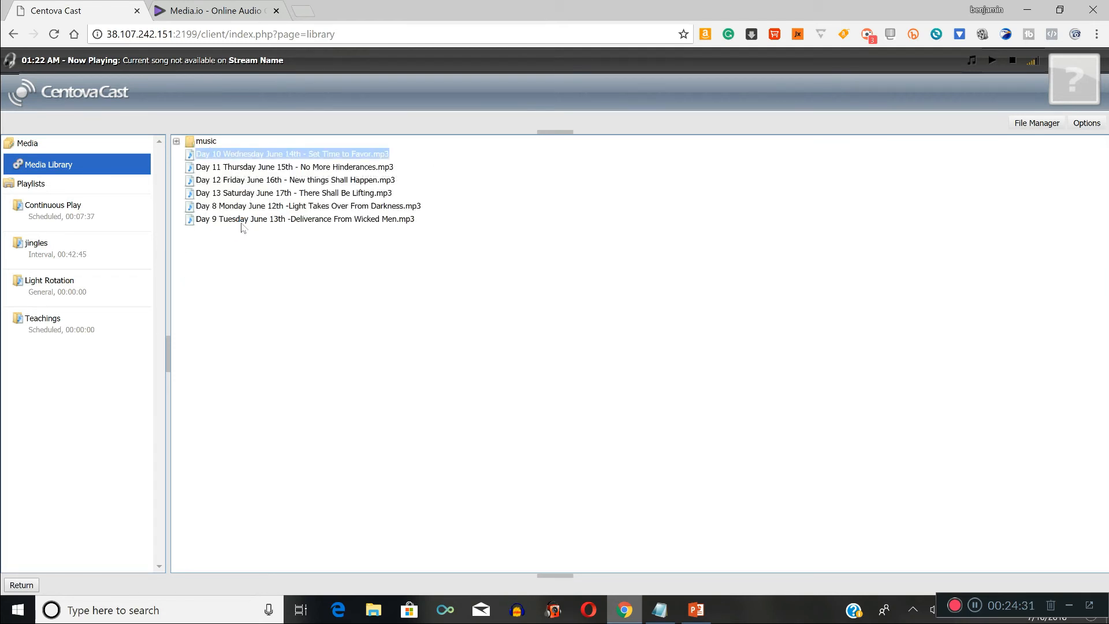
pyautogui.keyDown('shift'); pyautogui.click(241, 221); pyautogui.keyUp('shift')
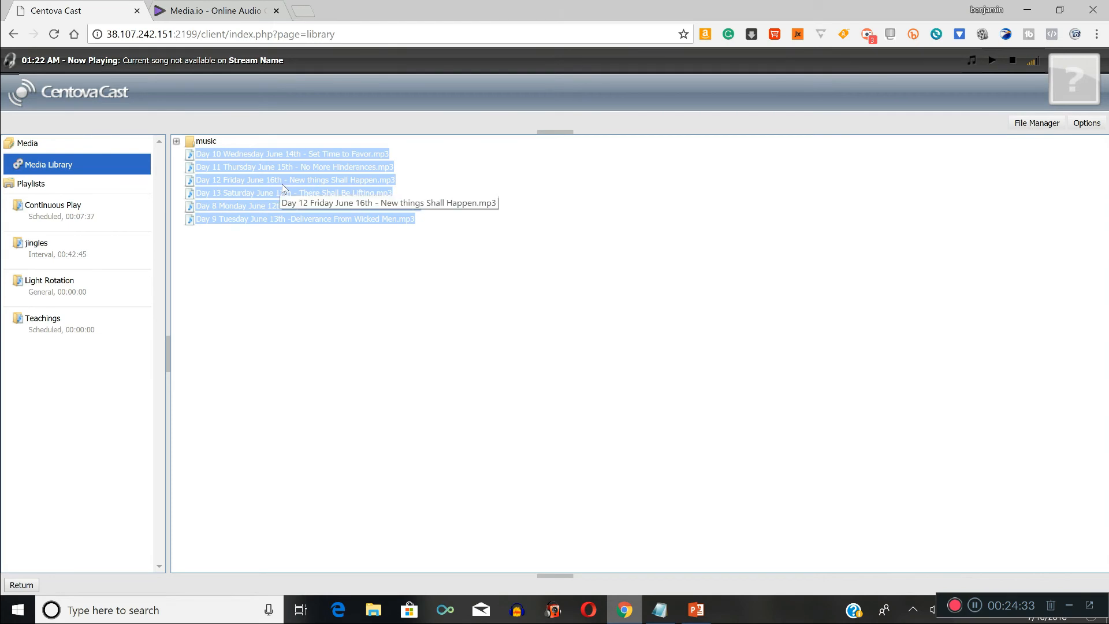
pyautogui.moveTo(283, 185); pyautogui.dragTo(81, 211)
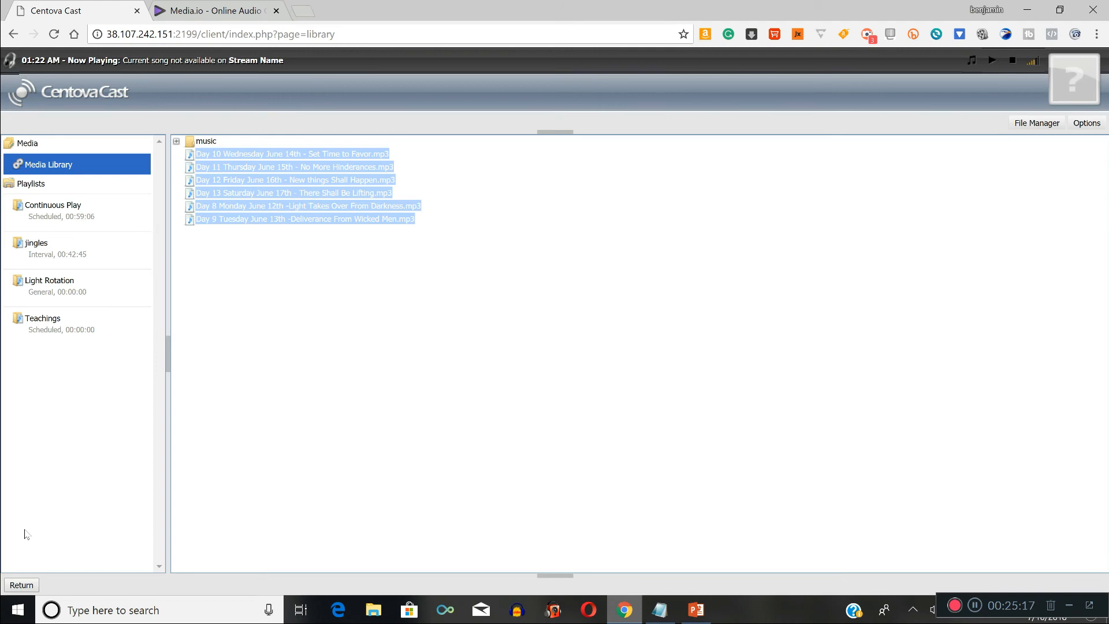
pyautogui.click(22, 586)
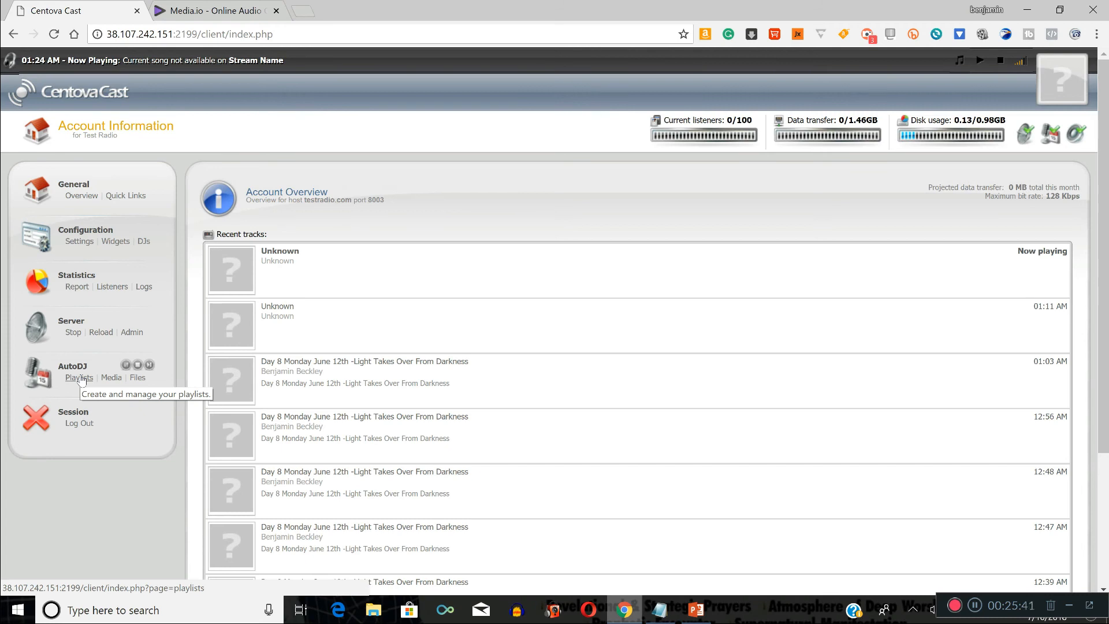
# - Reopen the media library by folders, add the Day 9 Tuesday June 13th file to the Teachings playlist, and leave the library
pyautogui.click(112, 378)
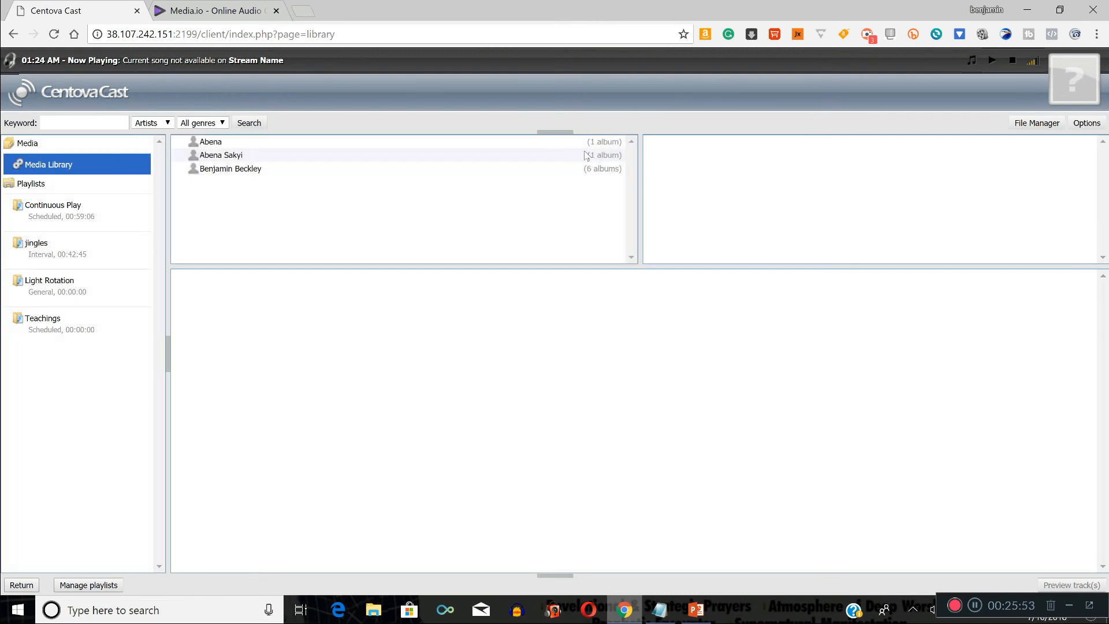
pyautogui.click(1087, 129)
pyautogui.click(1077, 155)
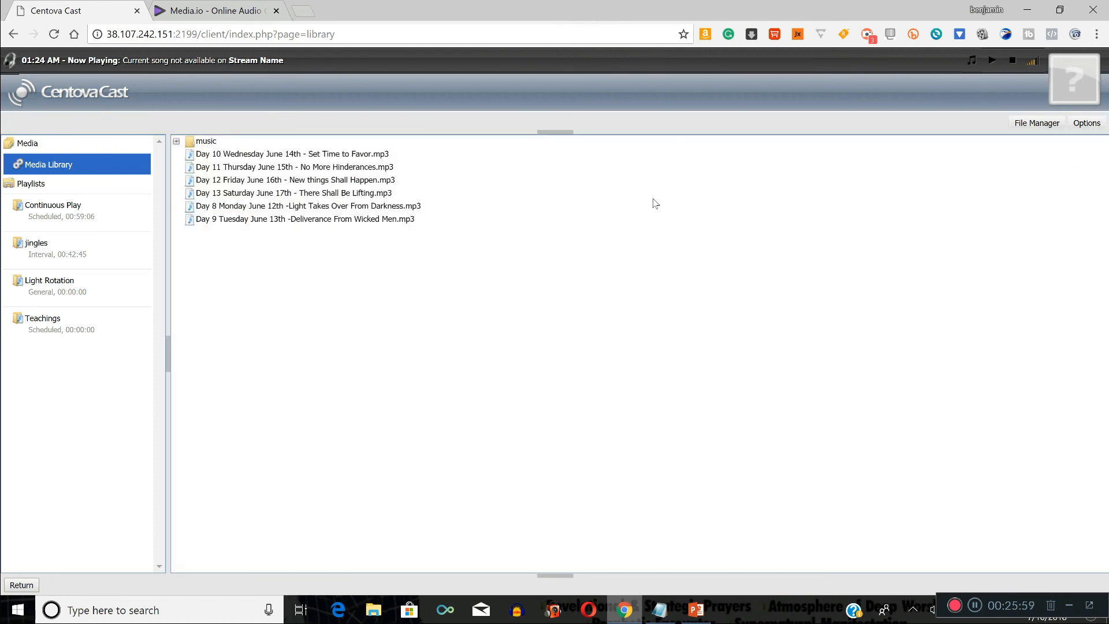
pyautogui.click(302, 220)
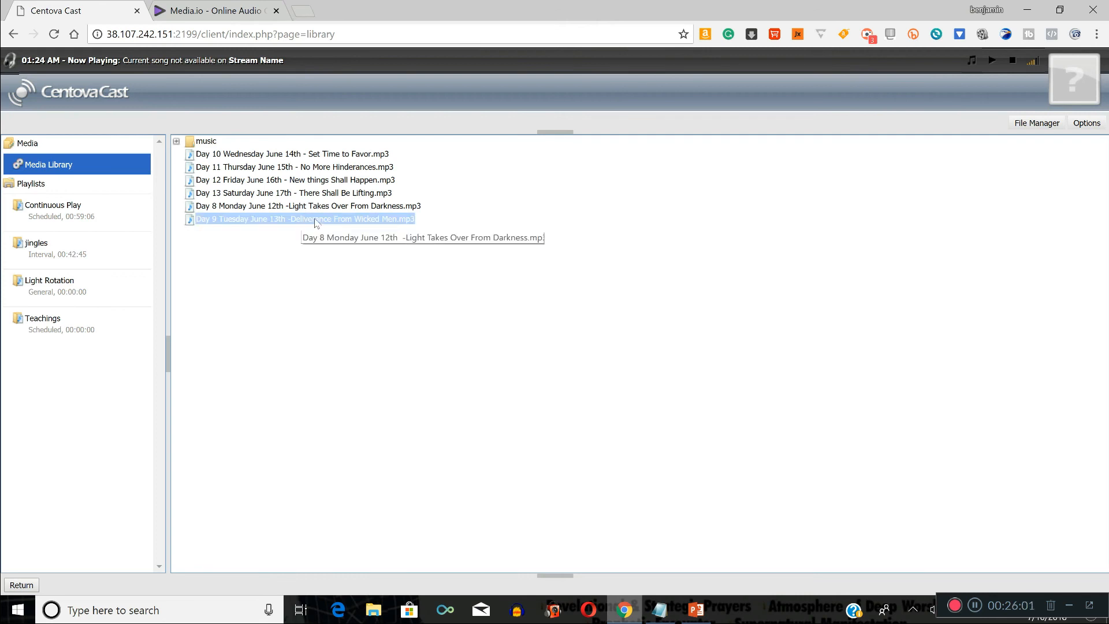
pyautogui.moveTo(311, 227); pyautogui.dragTo(65, 331)
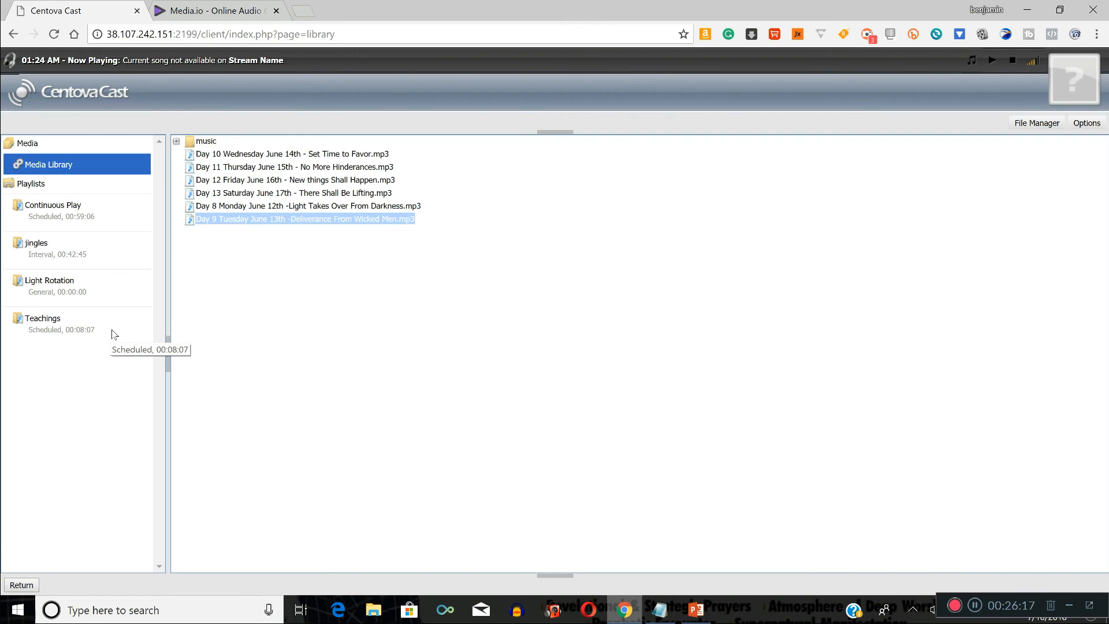
pyautogui.click(22, 585)
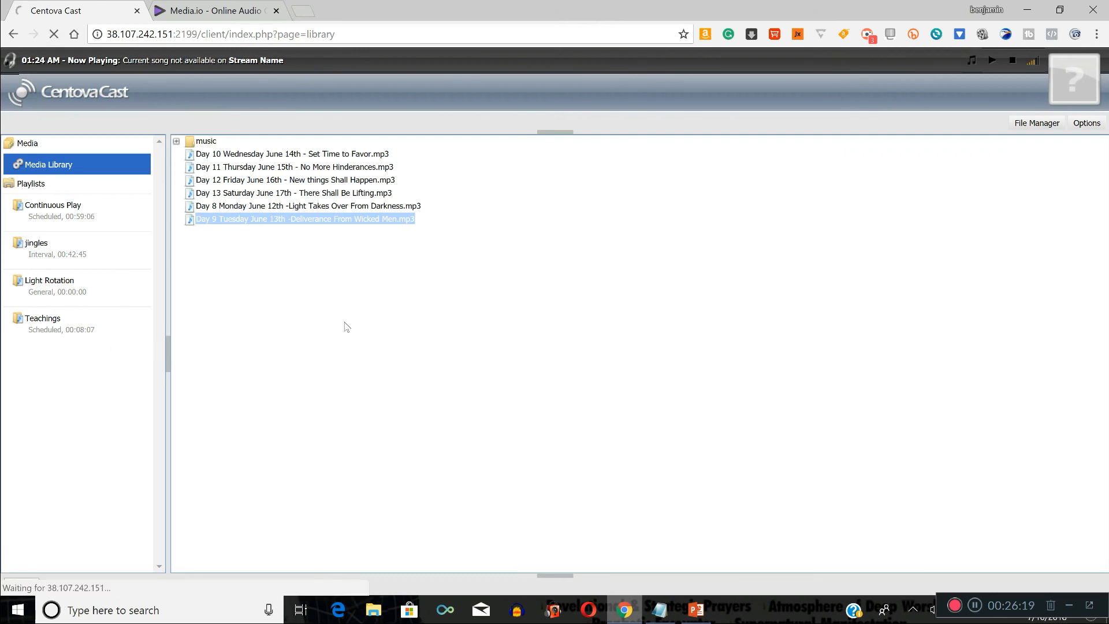